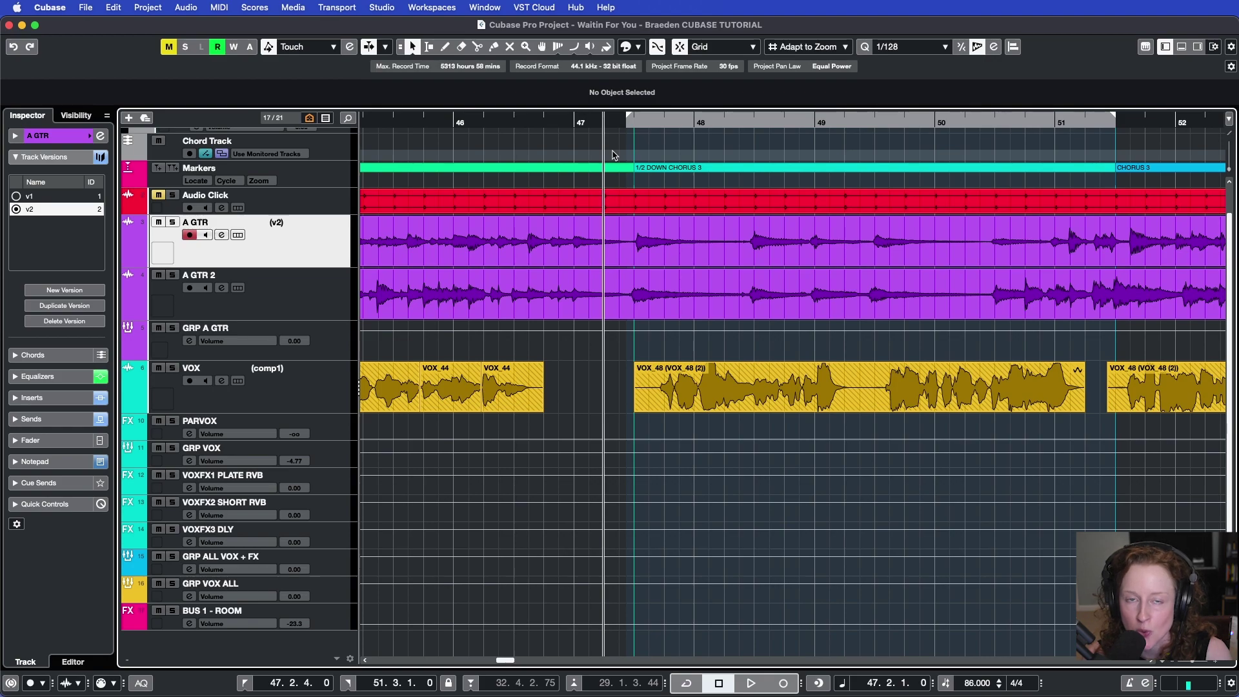
Step: Return the playhead to 47.1.1 and toggle the track settings side area off and back on
key(Left)
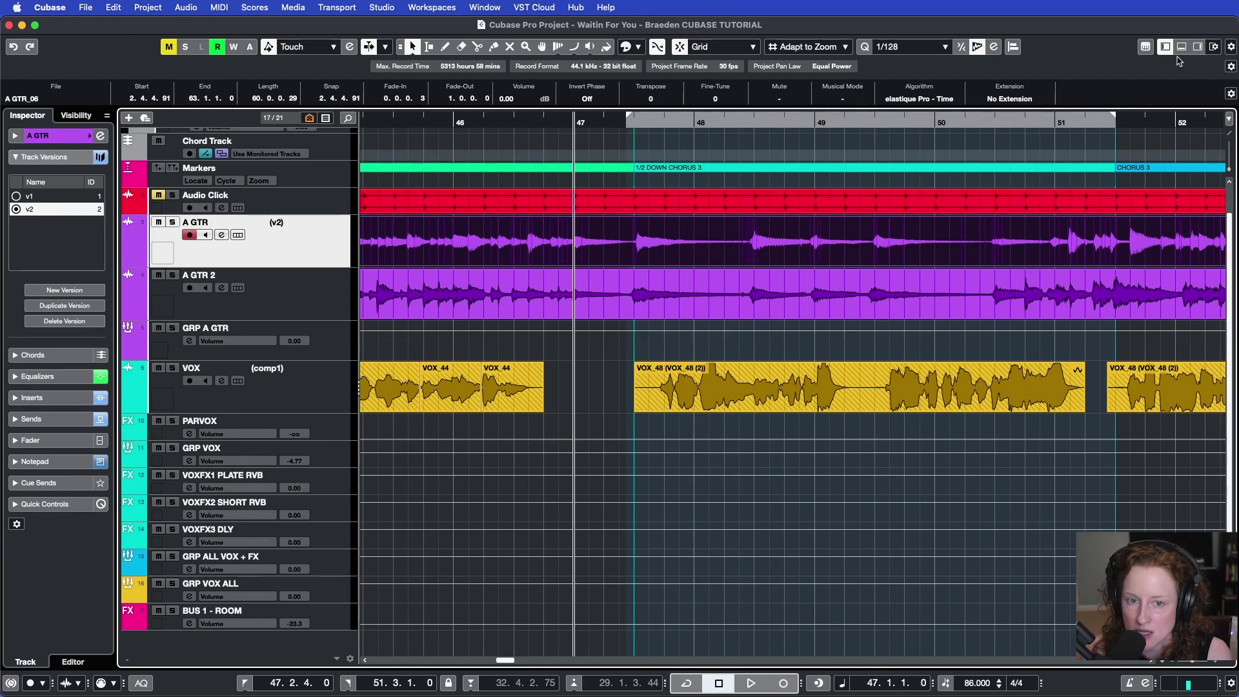
click(1163, 52)
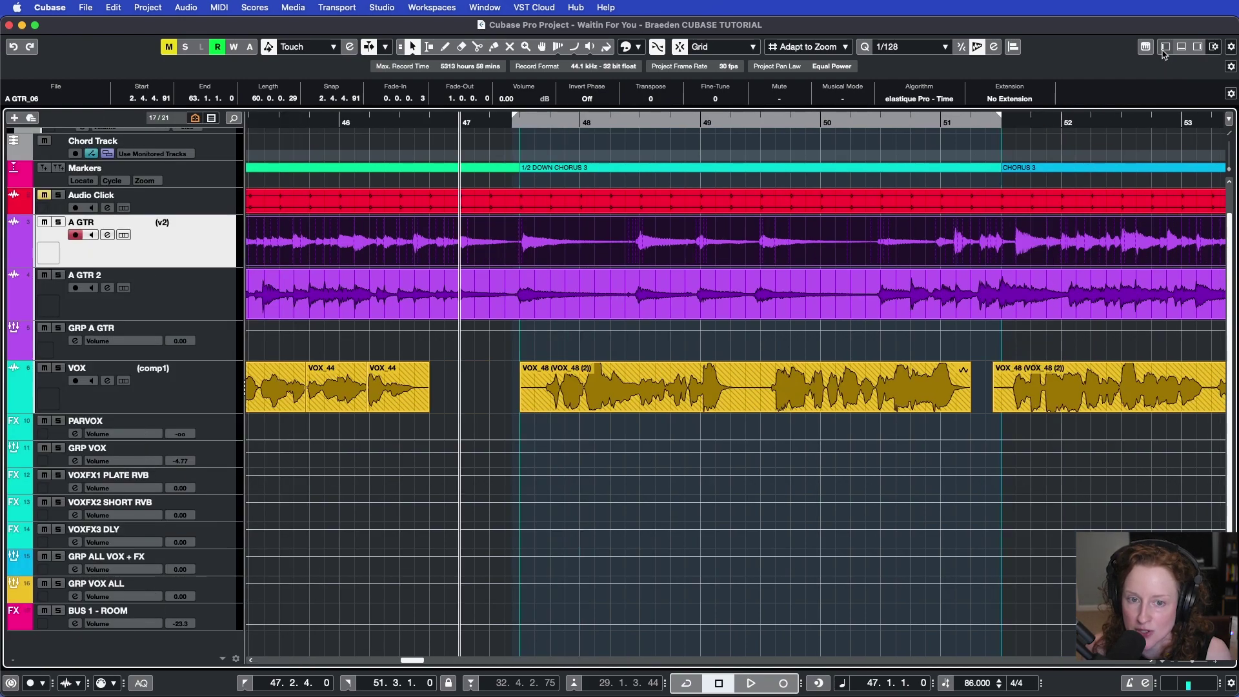
click(1163, 51)
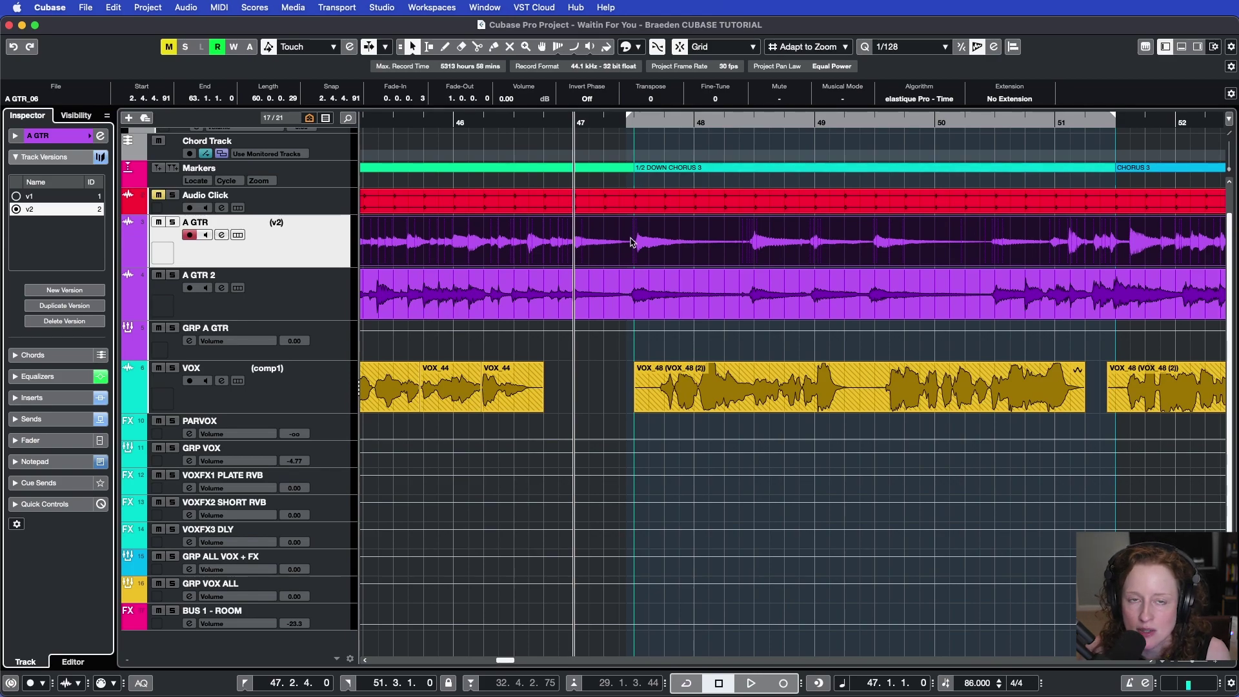
Step: Open the A GTR event in the lower-zone Sample Editor and enable Free Warp under AudioWarp
double_click(631, 243)
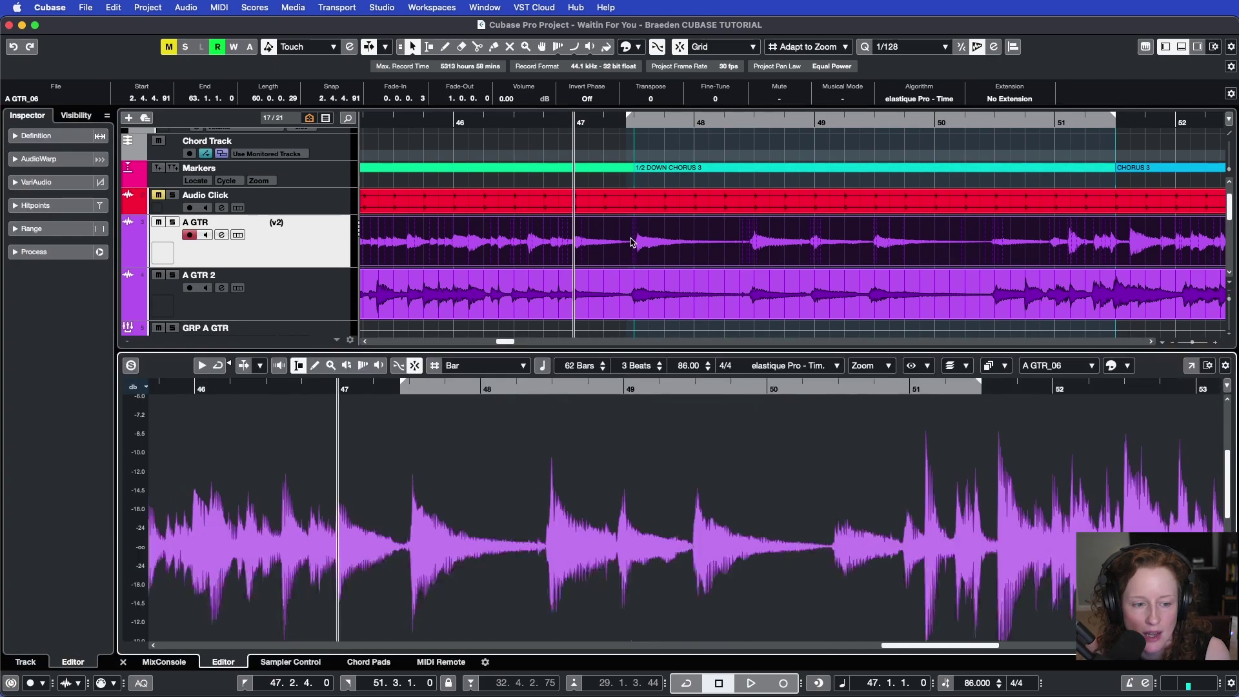
click(65, 159)
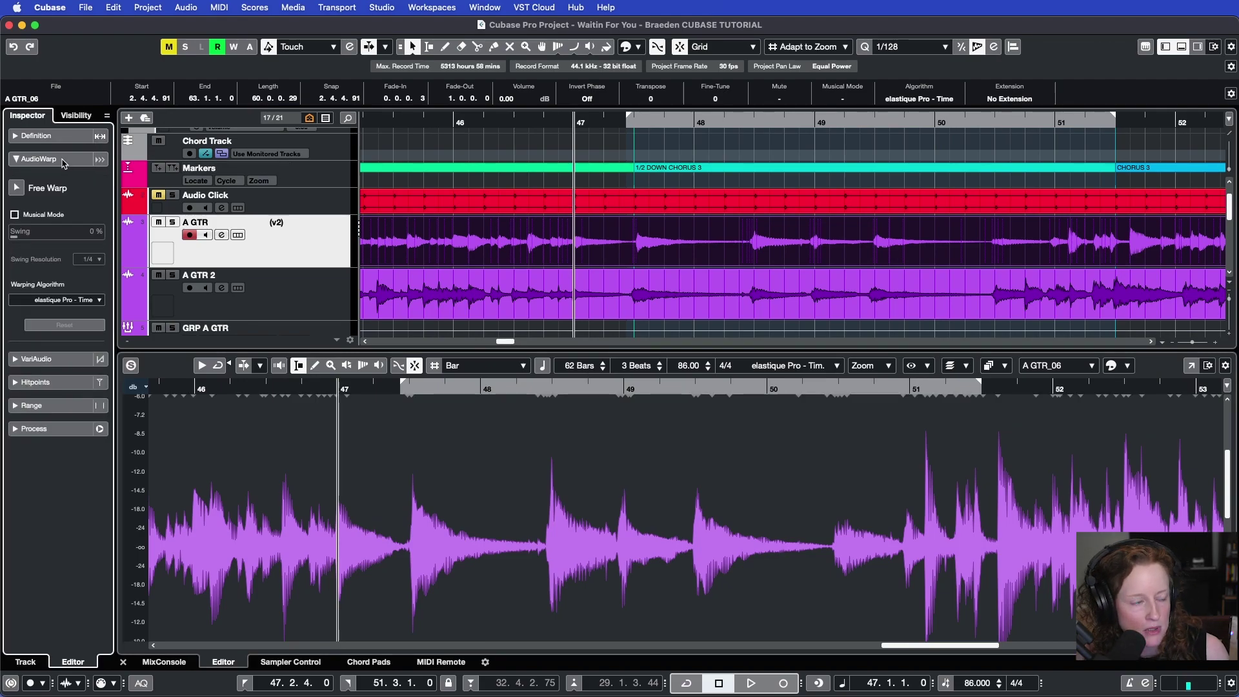
click(17, 188)
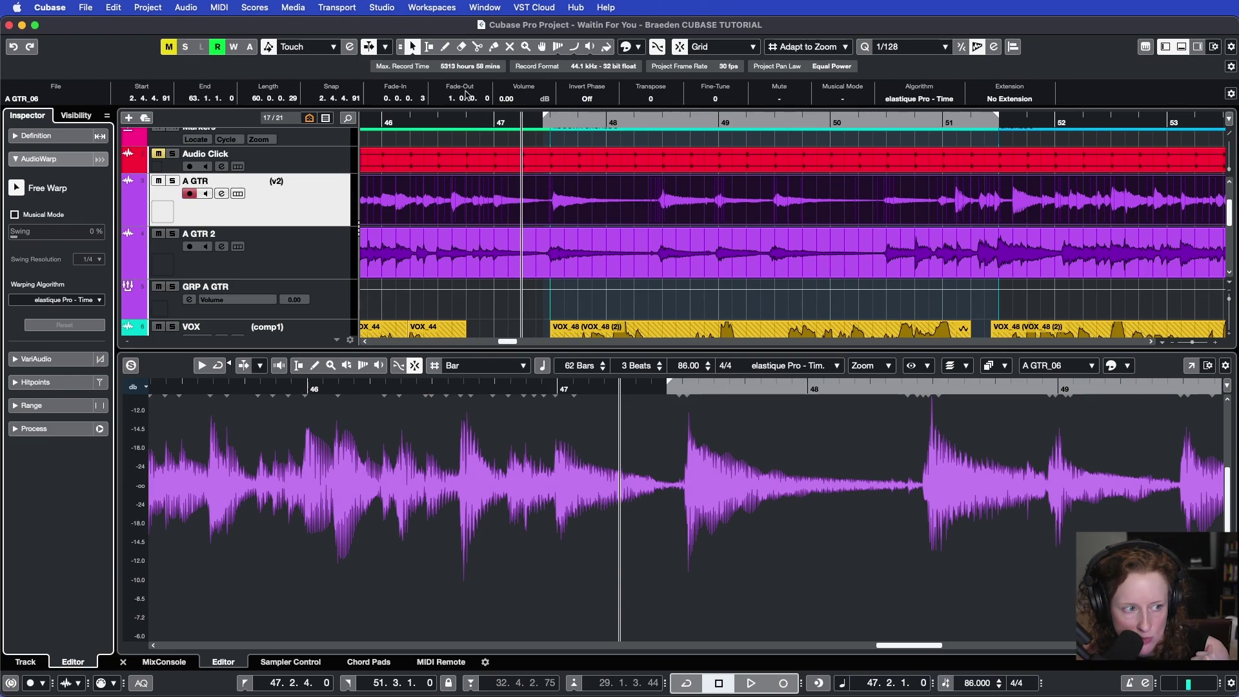
Step: Play the guitar from bar 46 past the late chord, stop, and zoom in around bar 47
click(381, 120)
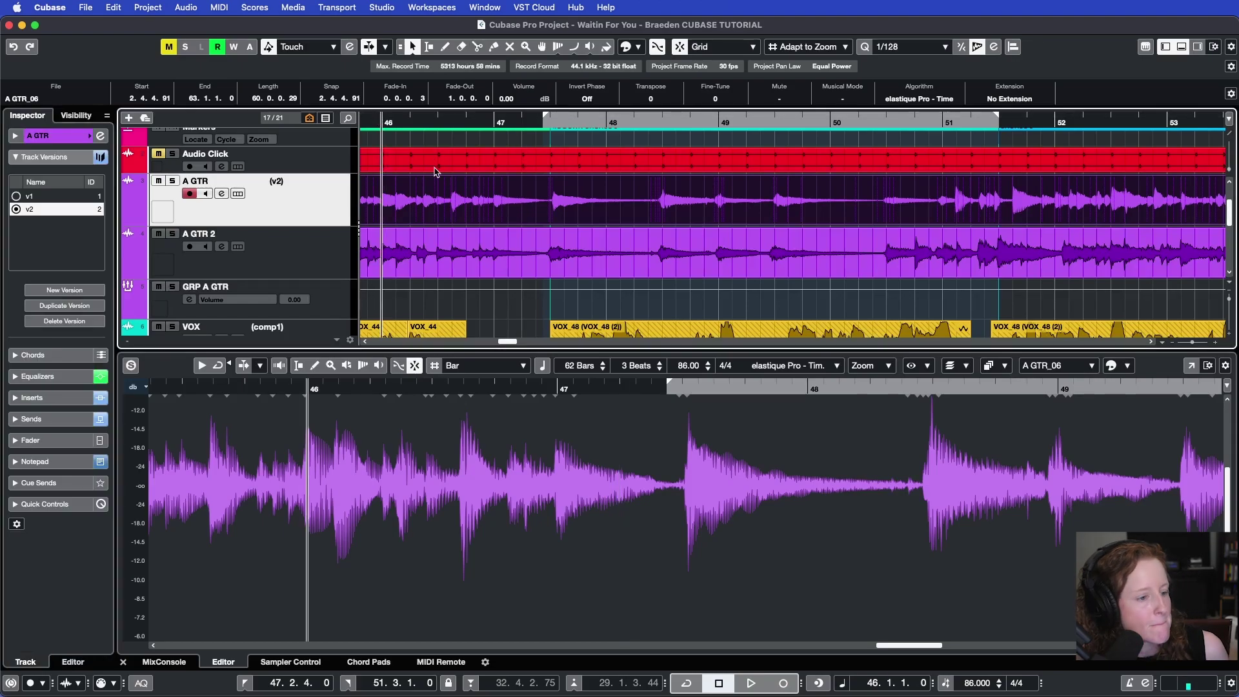
key(space)
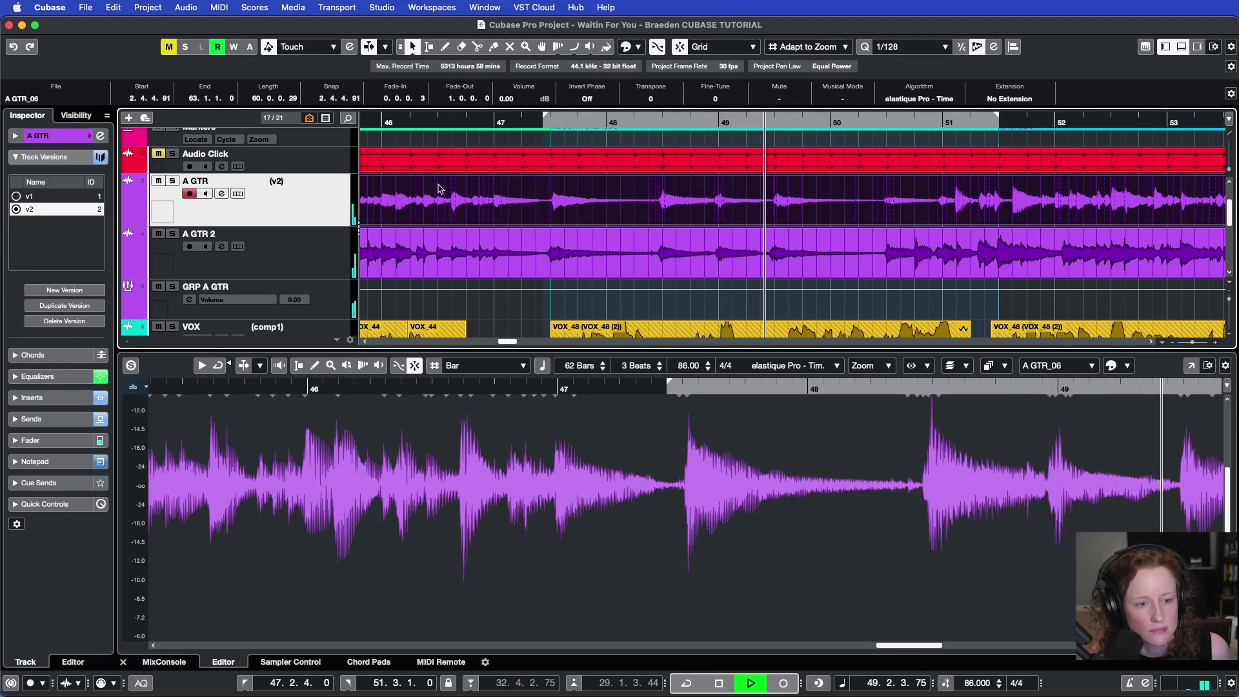
key(space)
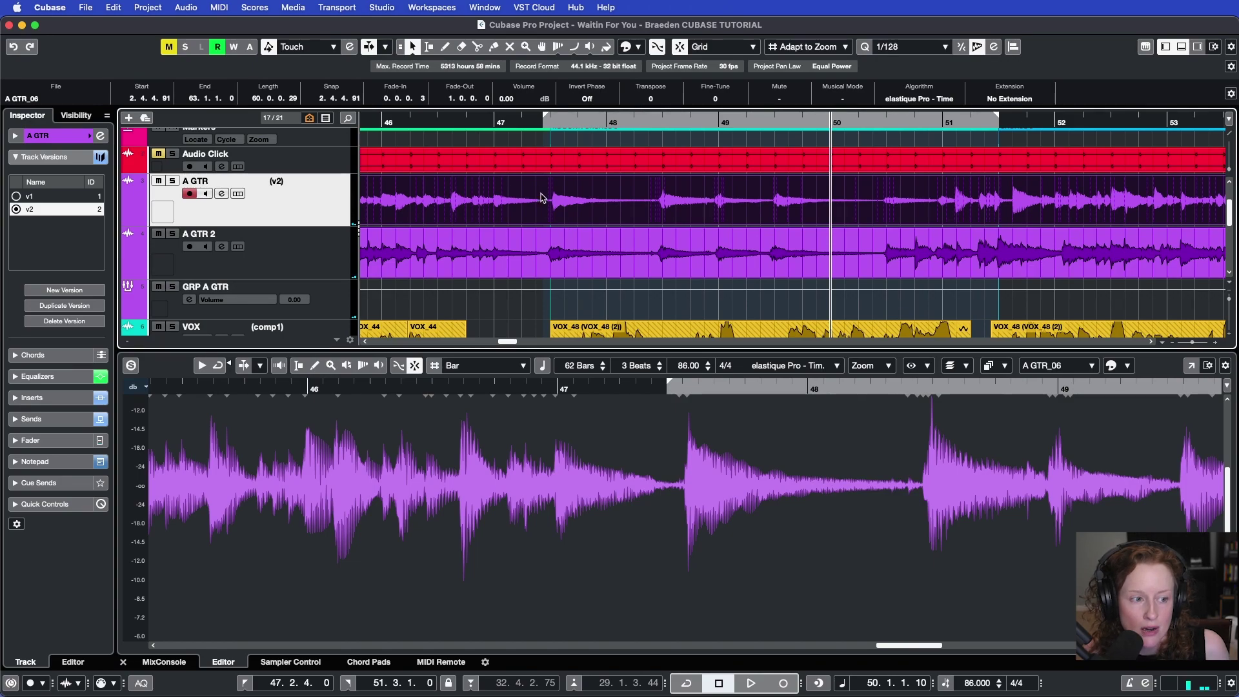
scroll(550, 221, up, 3)
scroll(550, 222, up, 2)
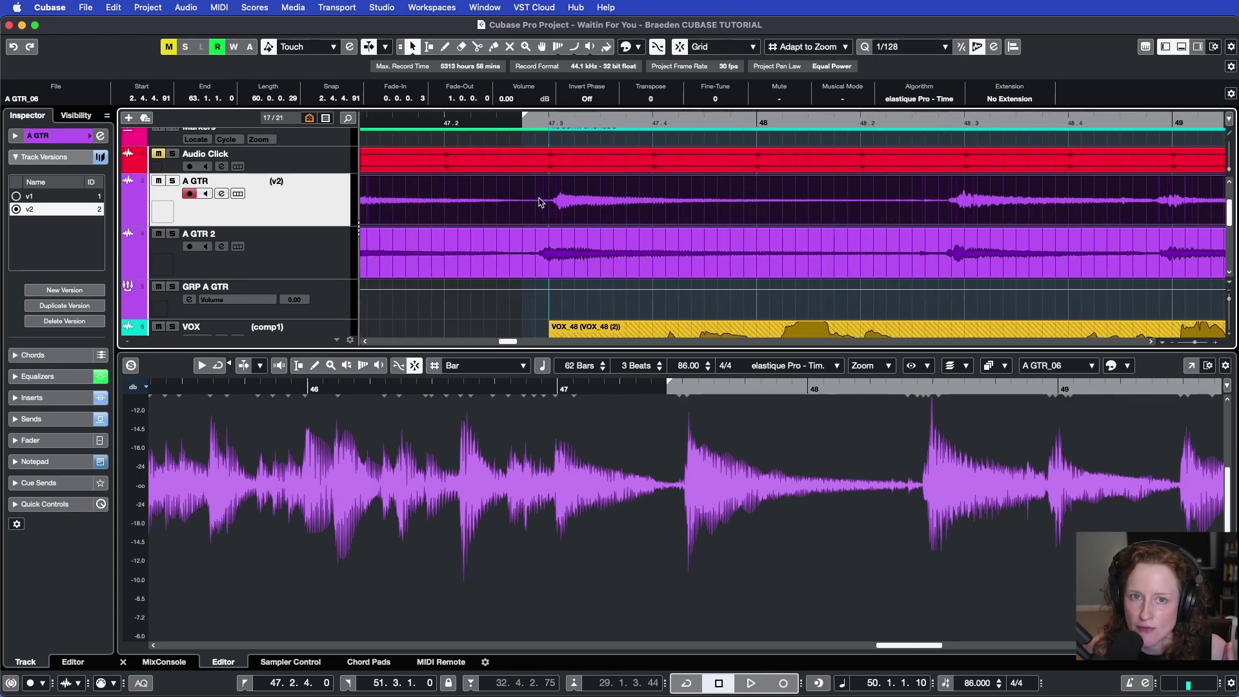
Step: Place the playhead at 47.2.3, just before the late chord, and zoom in on it
scroll(540, 202, down, 3)
click(619, 223)
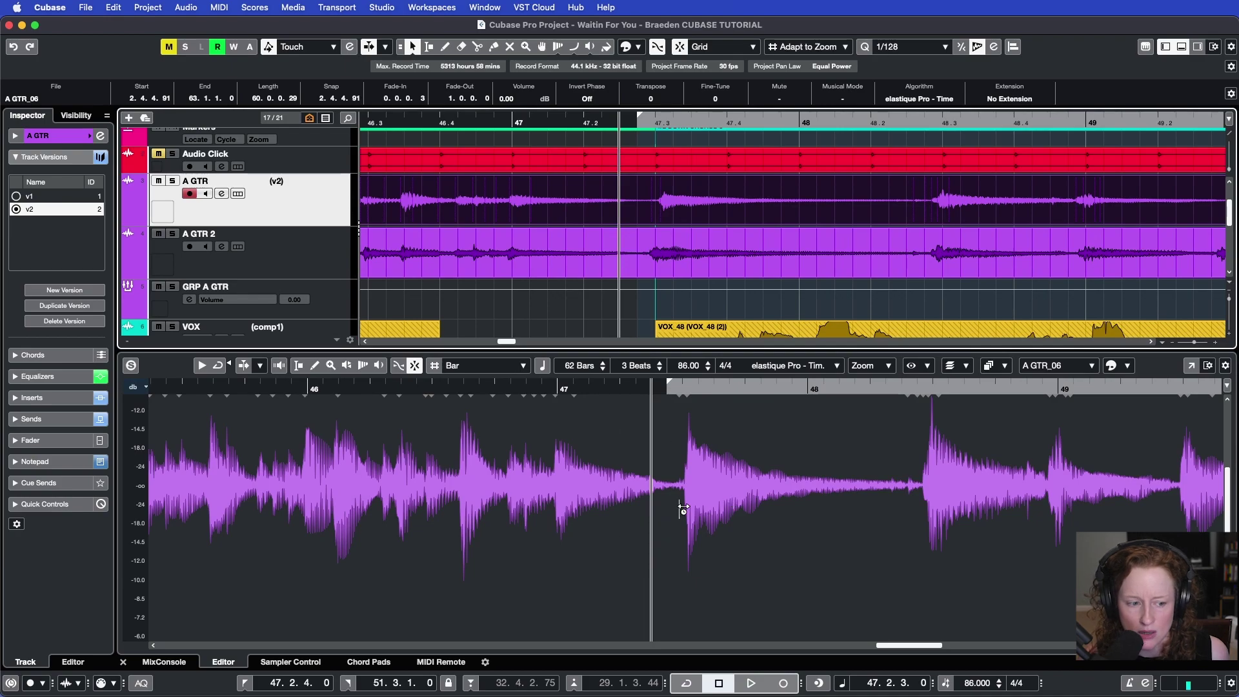
scroll(681, 506, up, 5)
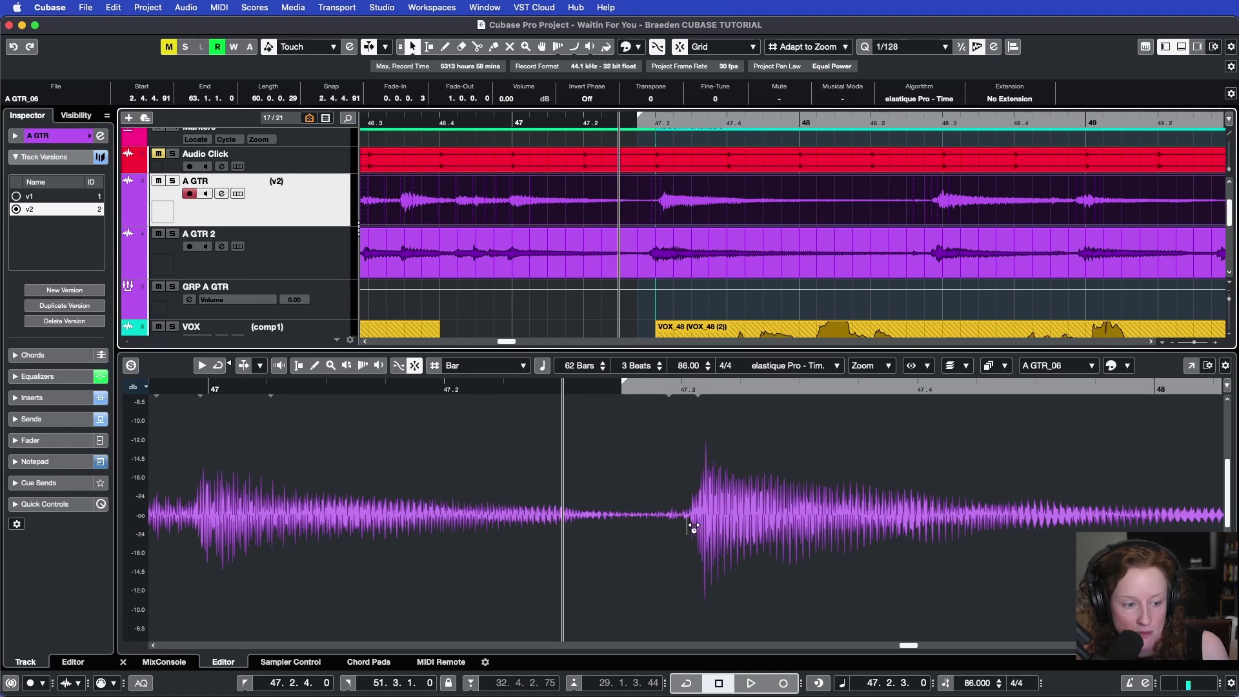
scroll(696, 516, up, 4)
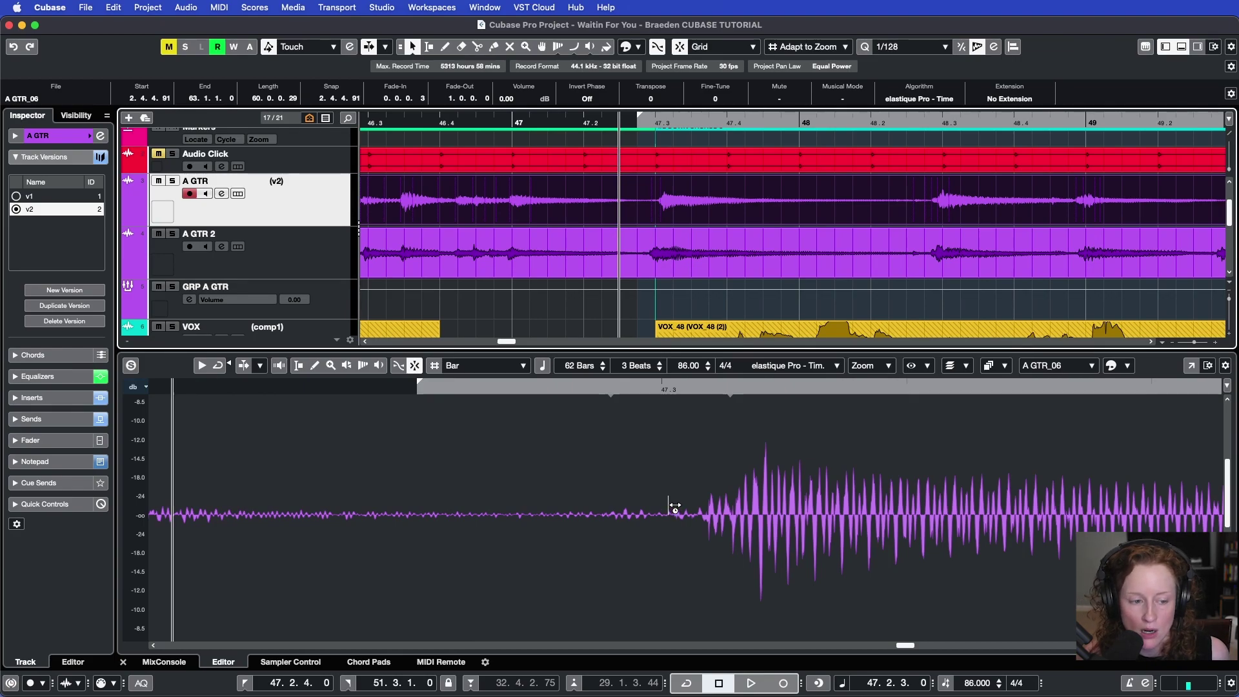
Step: Add a warp marker at 47.3, drag it earlier, then zoom out to the whole event
click(672, 506)
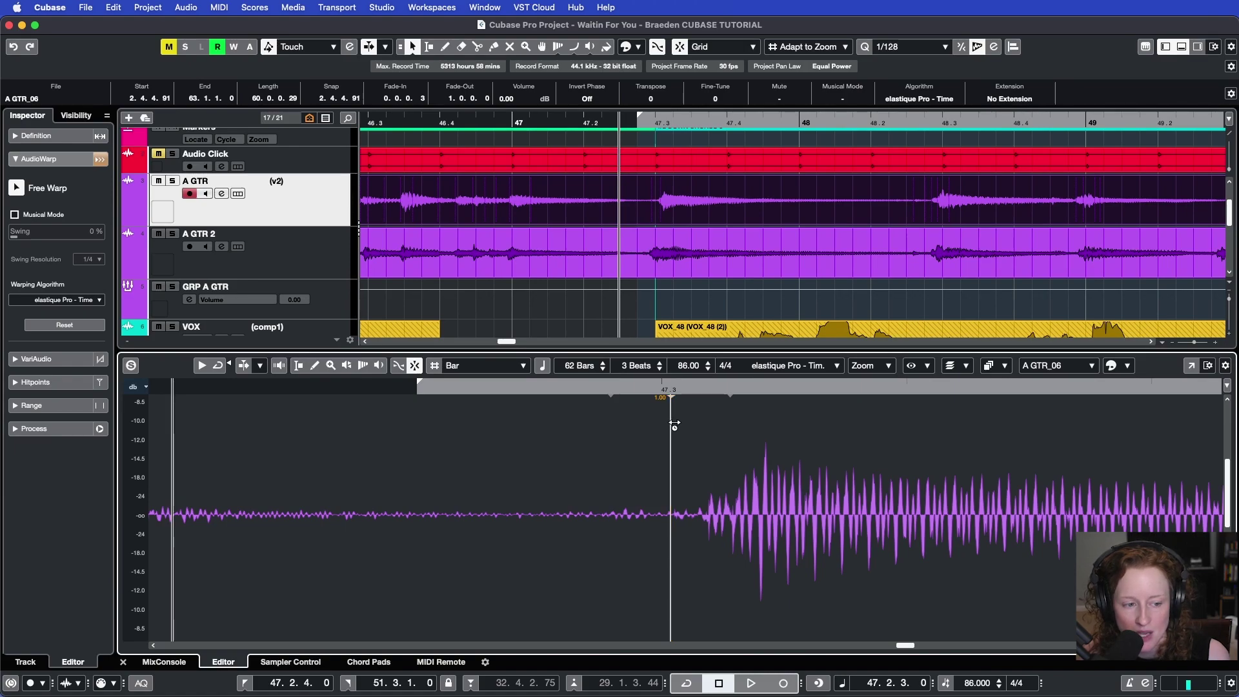
mouse_move(674, 424)
mouse_down()
mouse_move(634, 428)
mouse_move(735, 426)
mouse_move(613, 426)
mouse_move(636, 424)
mouse_up()
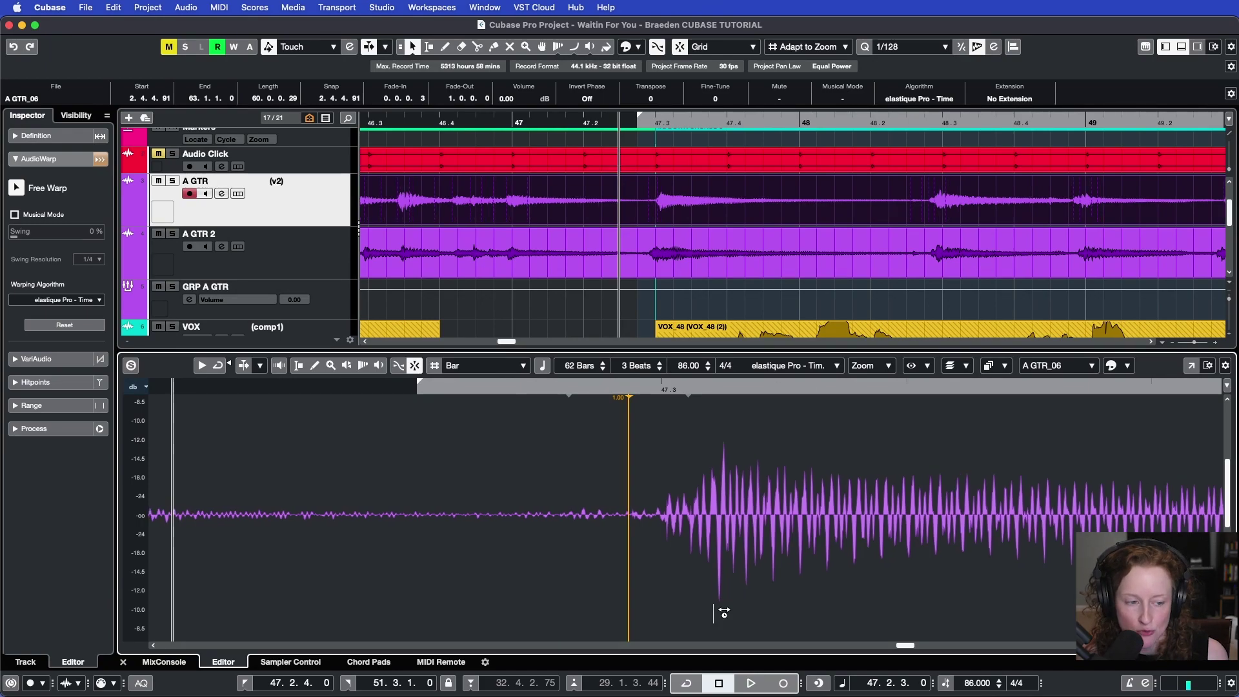
key(g)
key(g)
key(g)
key(g)
key(g)
key(g)
key(g)
key(g)
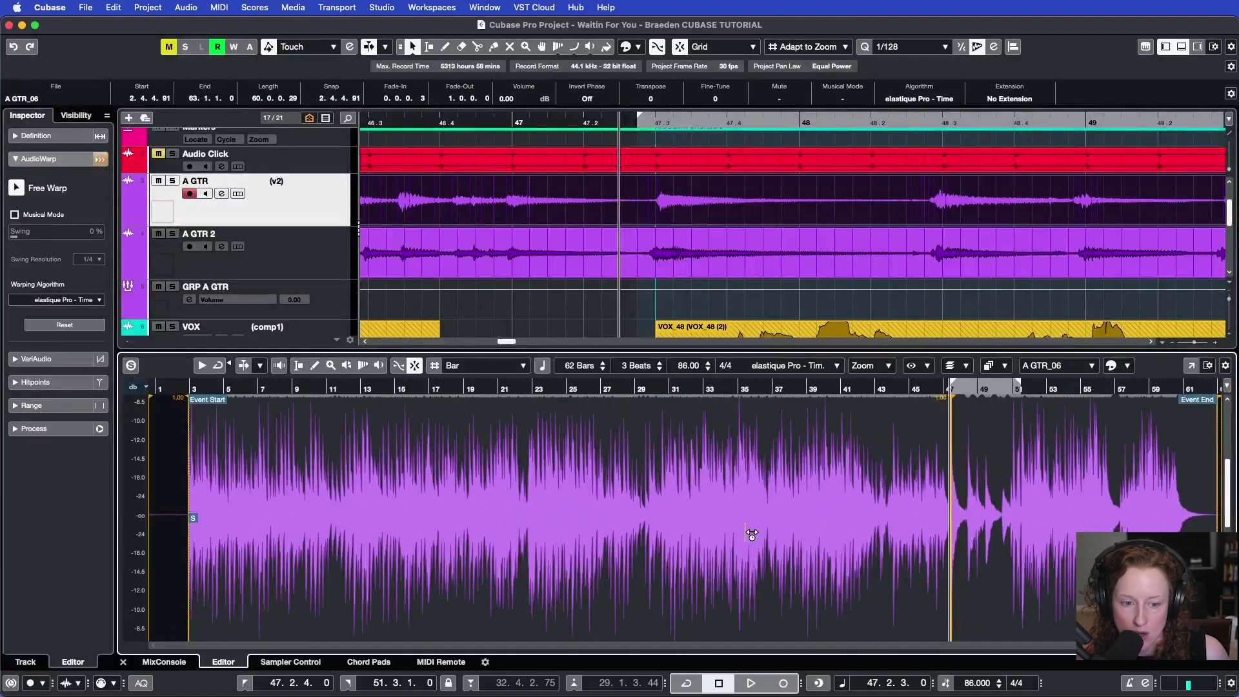
key(h)
key(h)
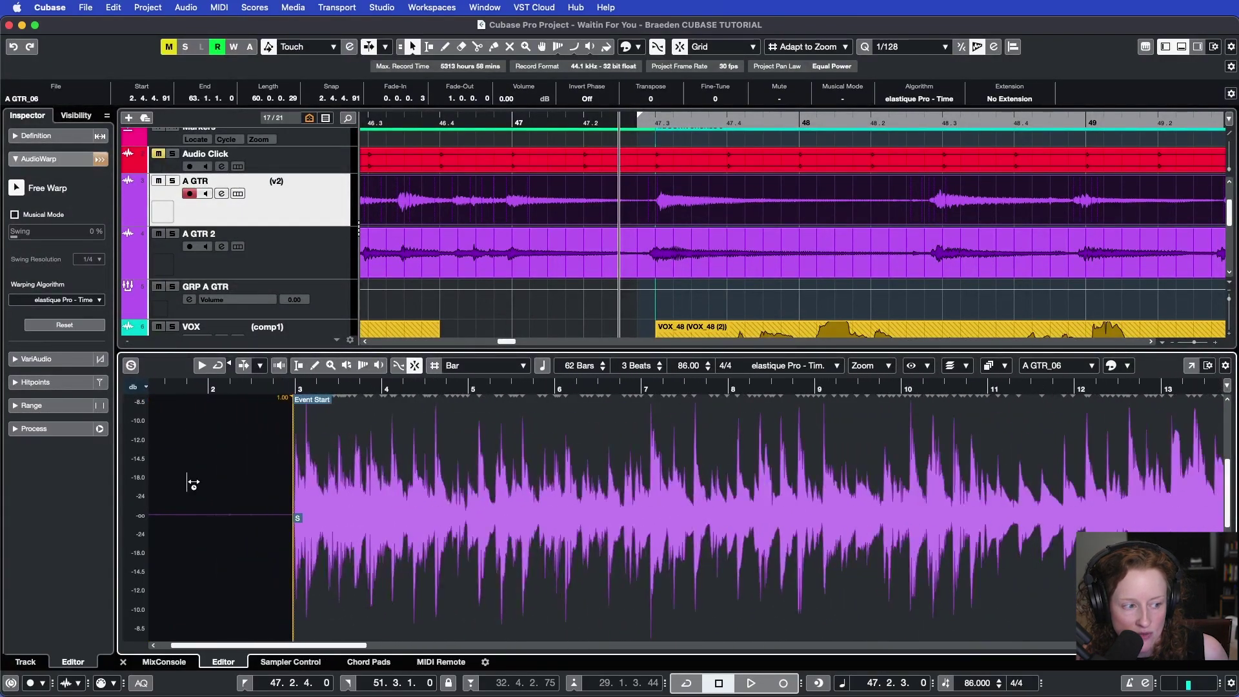
key(h)
key(g)
key(g)
key(g)
key(g)
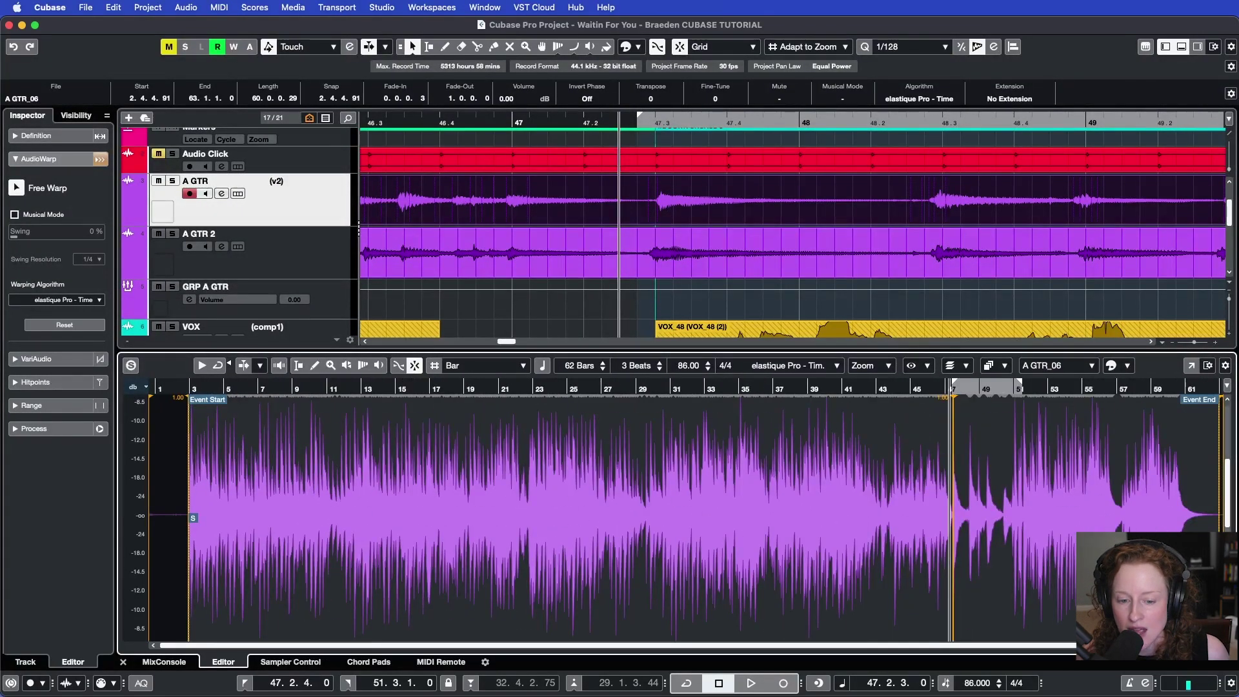
key(h)
key(h)
key(h)
key(h)
key(h)
key(h)
key(h)
key(h)
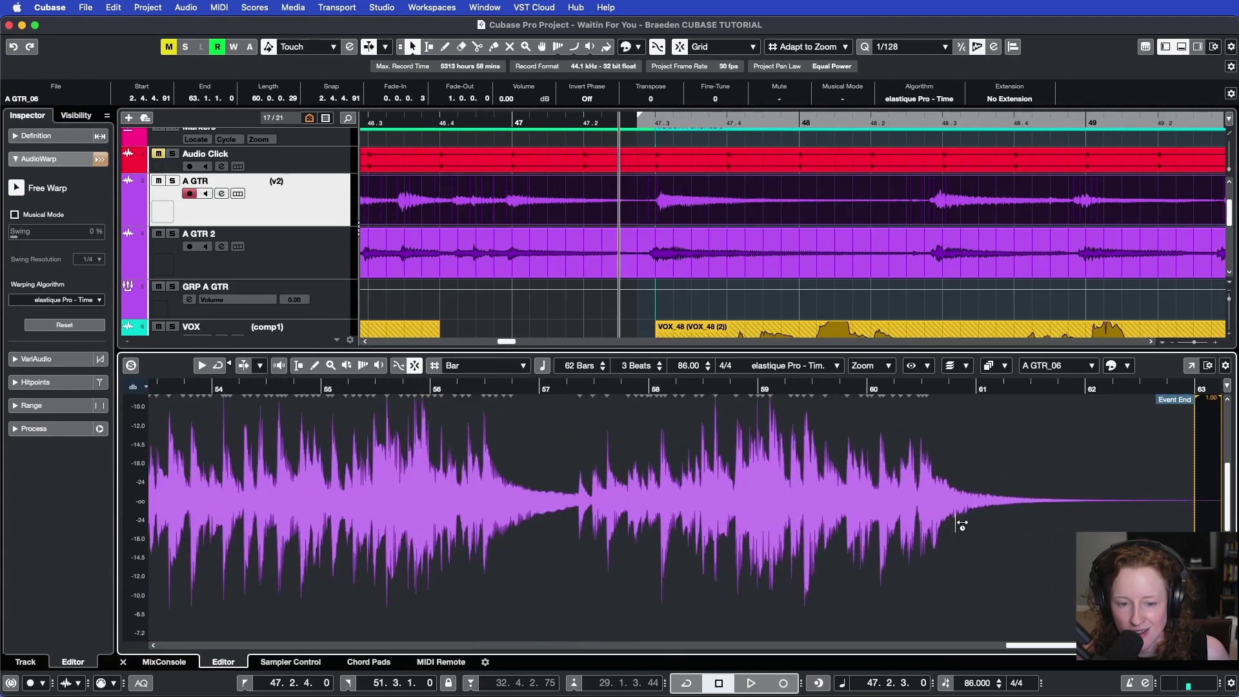
key(g)
key(g)
key(g)
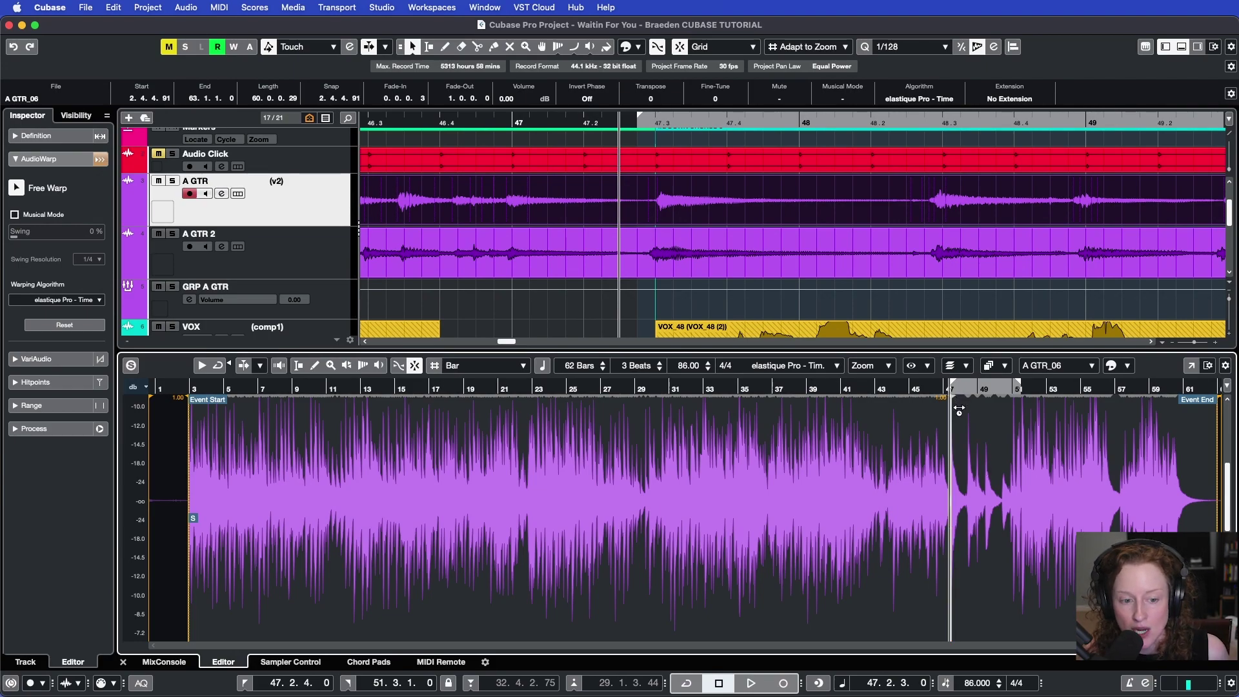
Step: Shift the warp marker near bar 45 left and back right to restretch bars 44–45
click(913, 388)
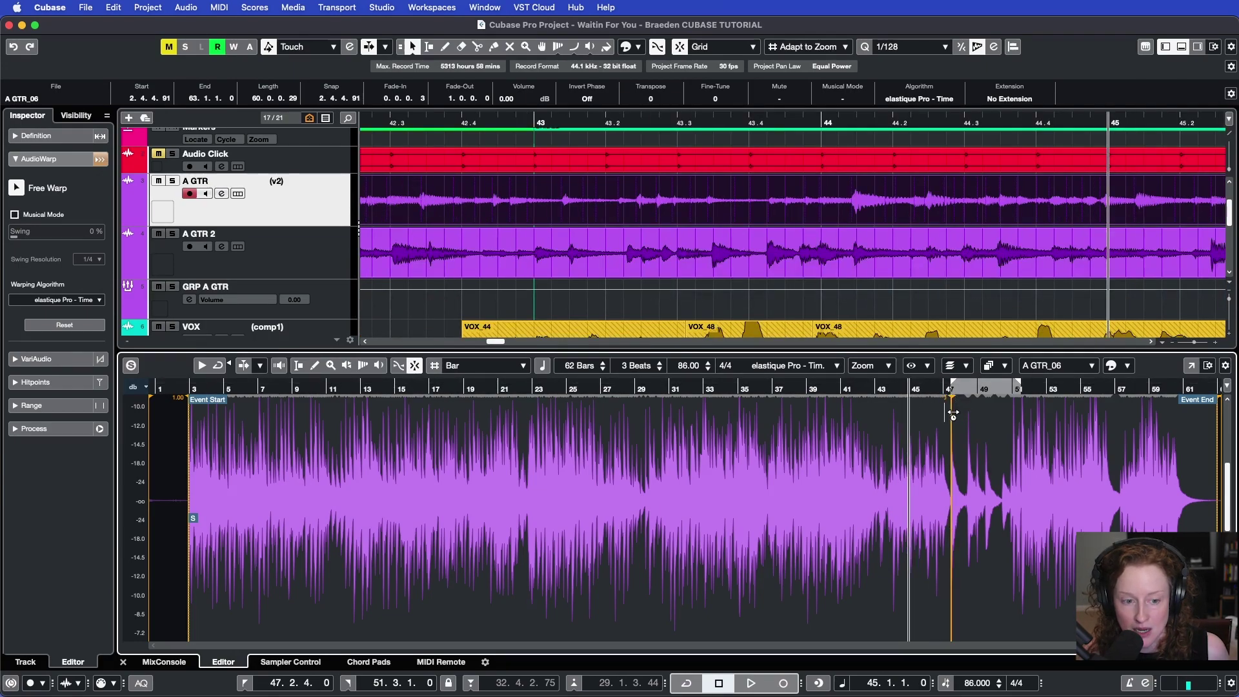
drag(956, 413, 896, 417)
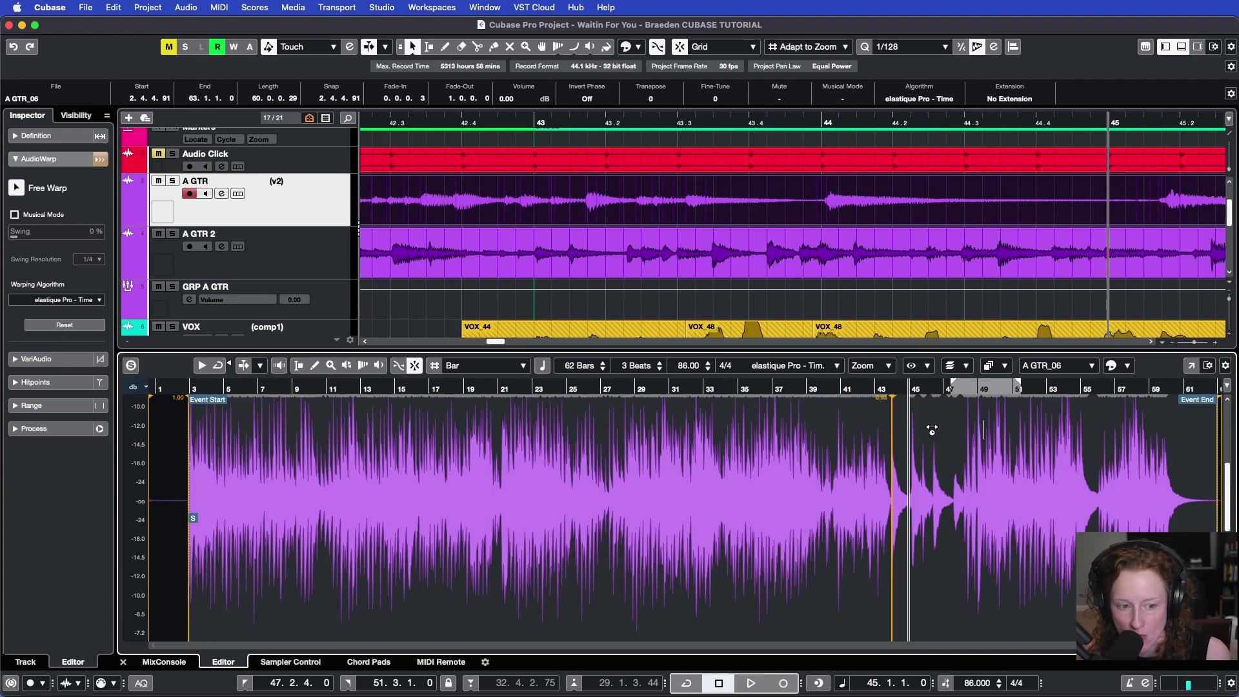
mouse_move(909, 429)
mouse_down()
mouse_move(1015, 423)
mouse_move(956, 426)
mouse_up()
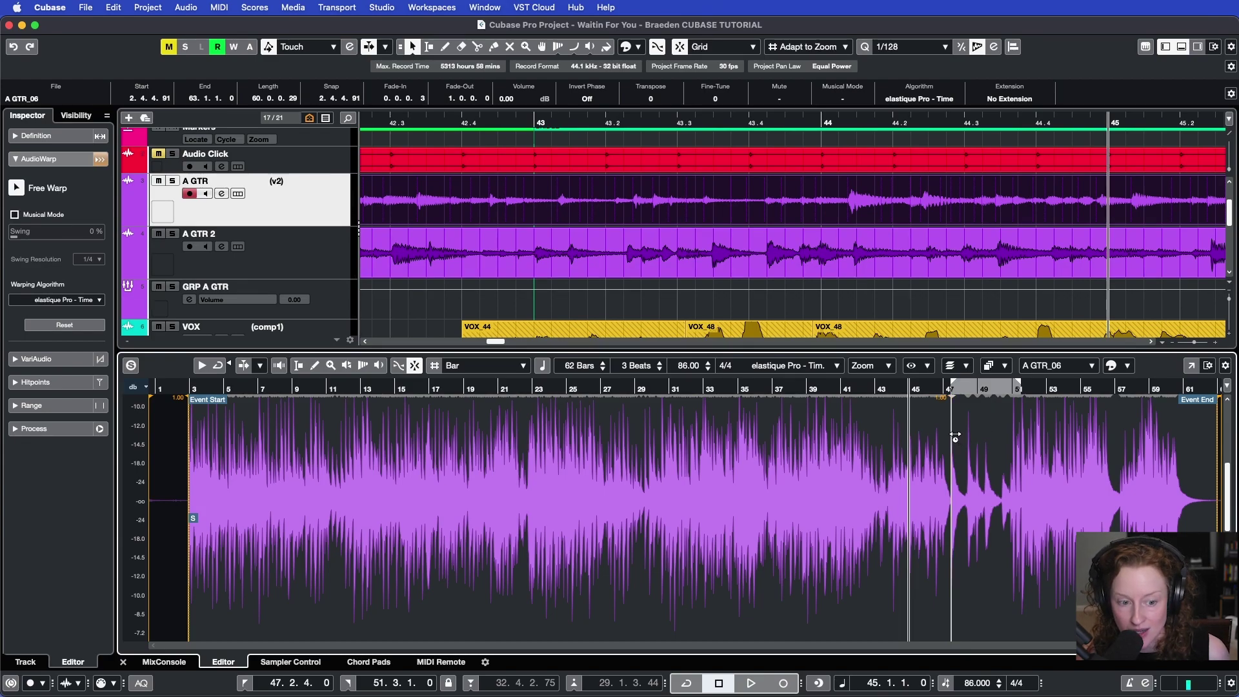
Step: Show bars 40–50, nudge the warp marker near 47.4 slightly later, and zoom in on bar 47
key(h)
key(h)
key(h)
key(h)
key(h)
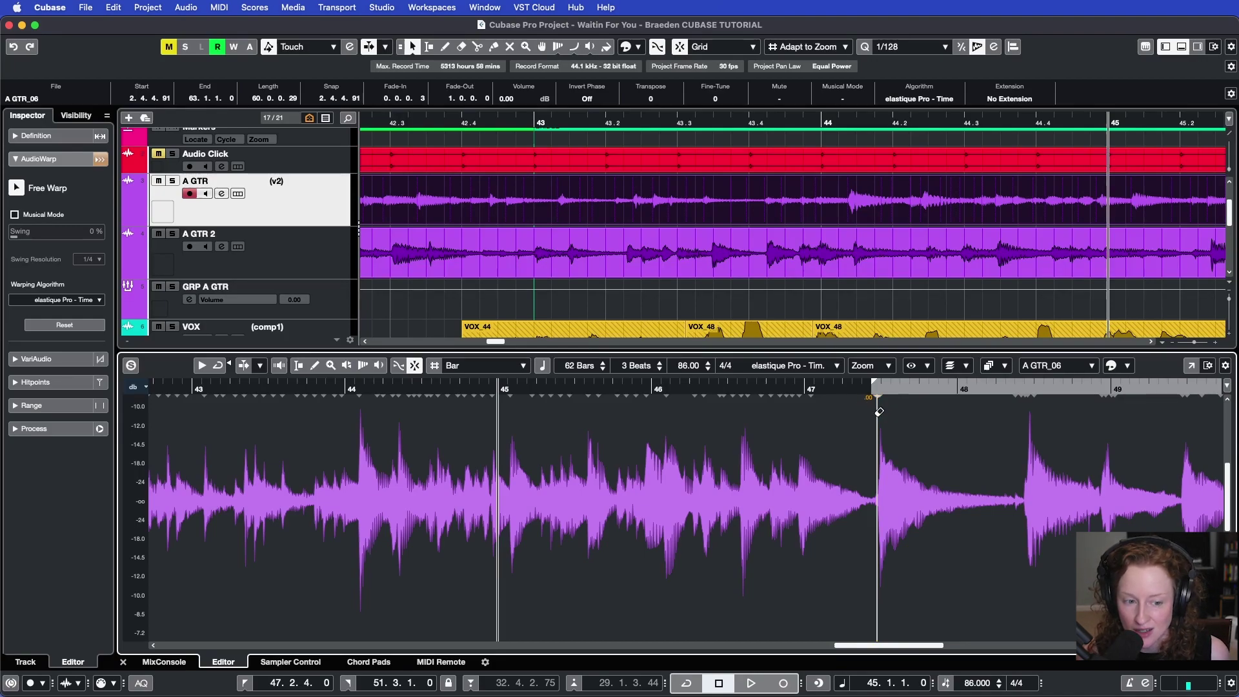
drag(882, 410, 887, 411)
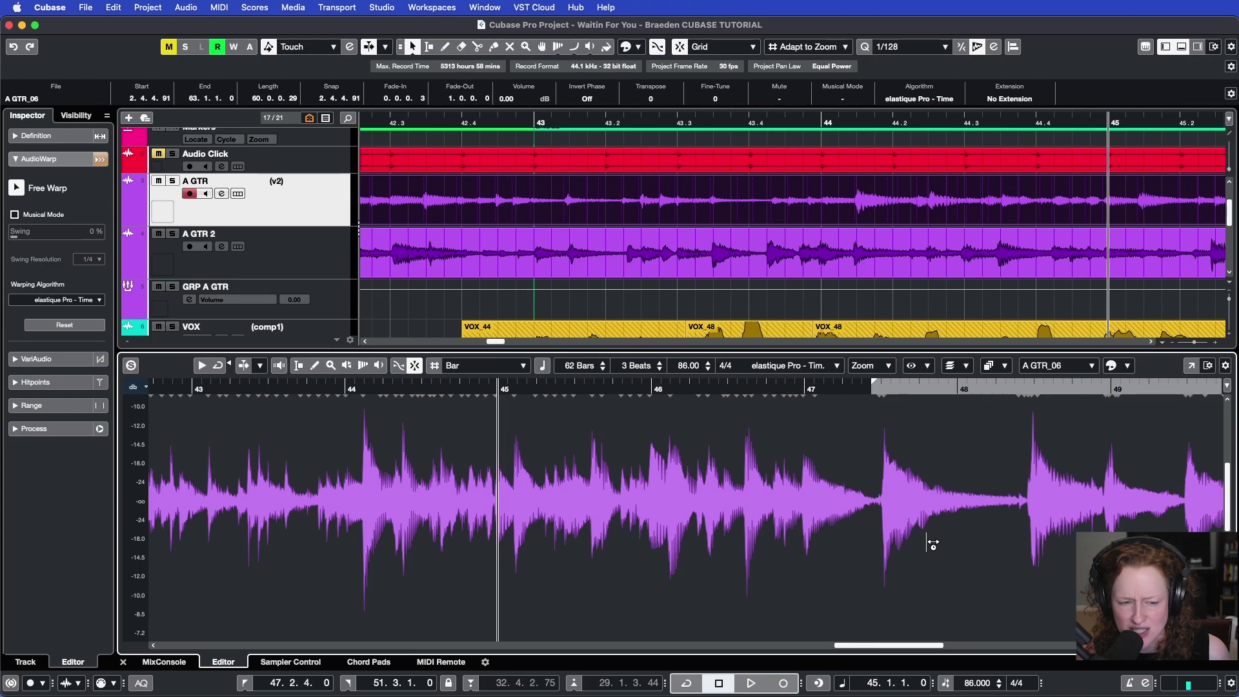
scroll(910, 546, up, 3)
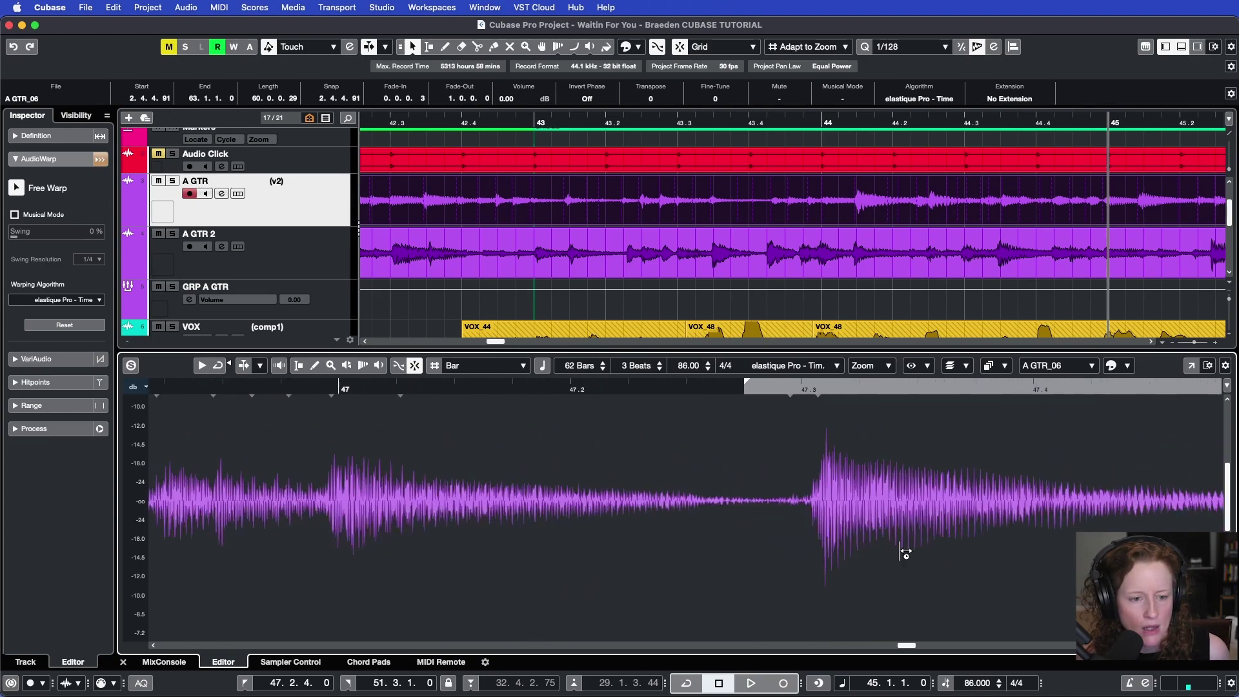
scroll(906, 553, down, 3)
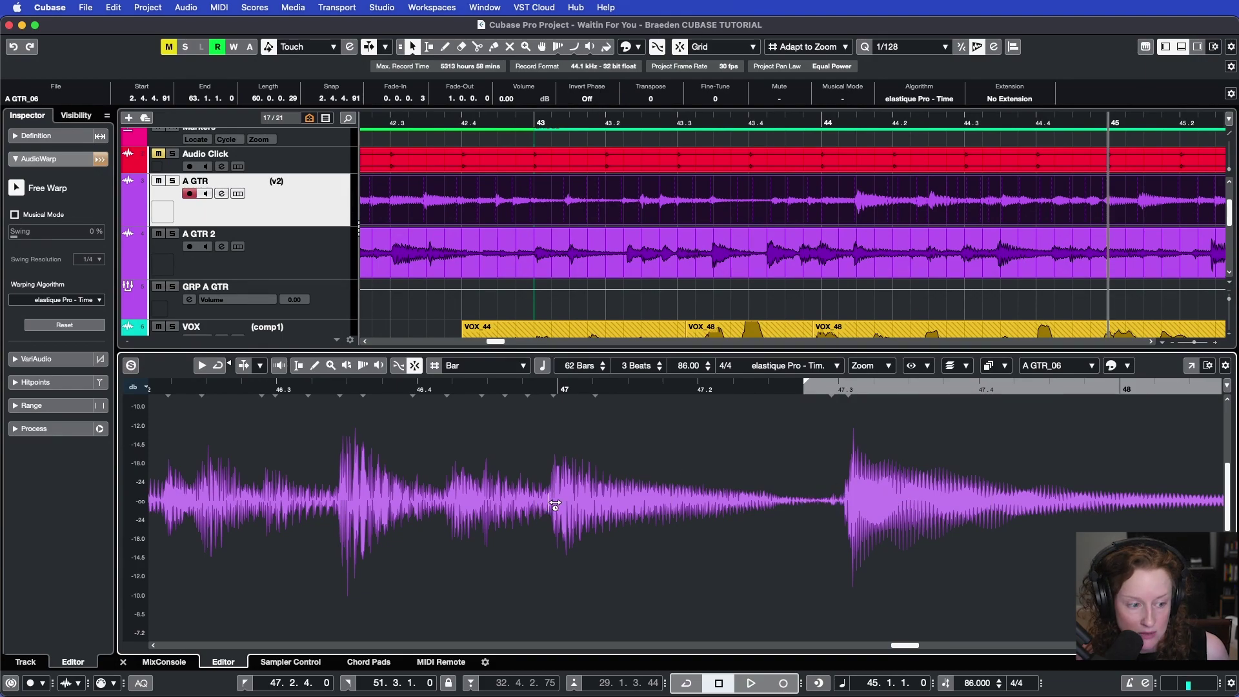
scroll(554, 505, up, 3)
scroll(554, 505, up, 2)
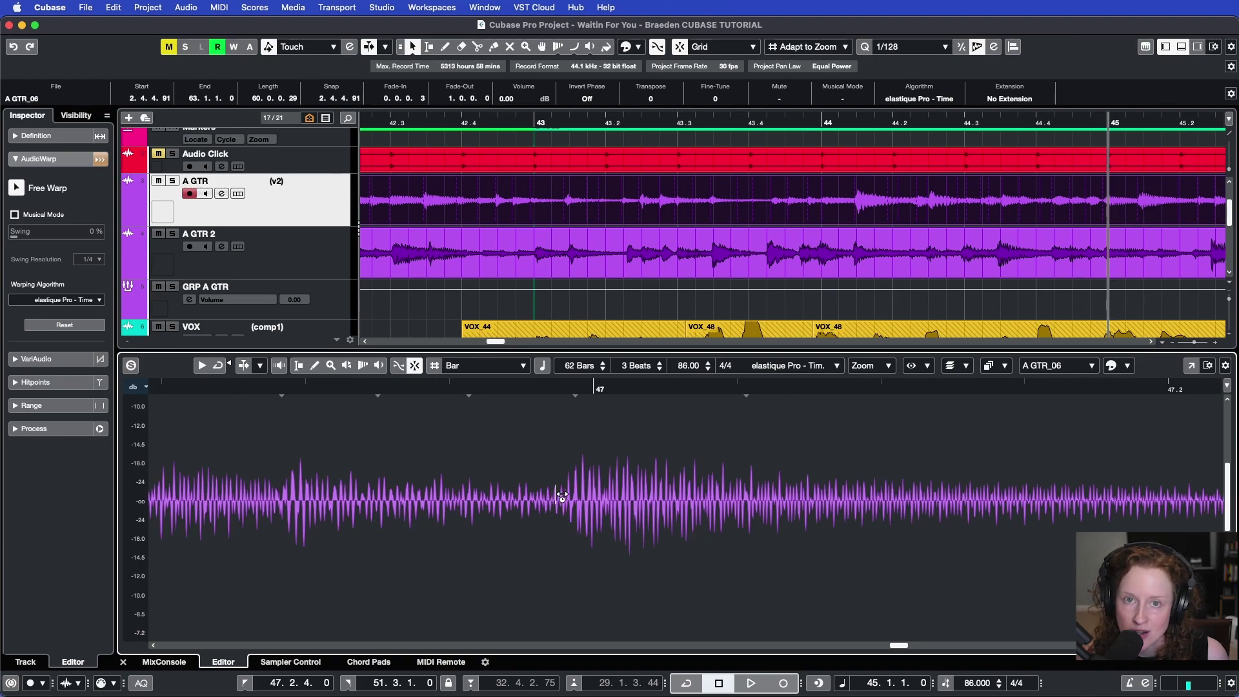
Step: Add anchor warp markers at bar 47 and near 48.3, plus one on the late chord's attack
click(556, 496)
scroll(562, 496, down, 4)
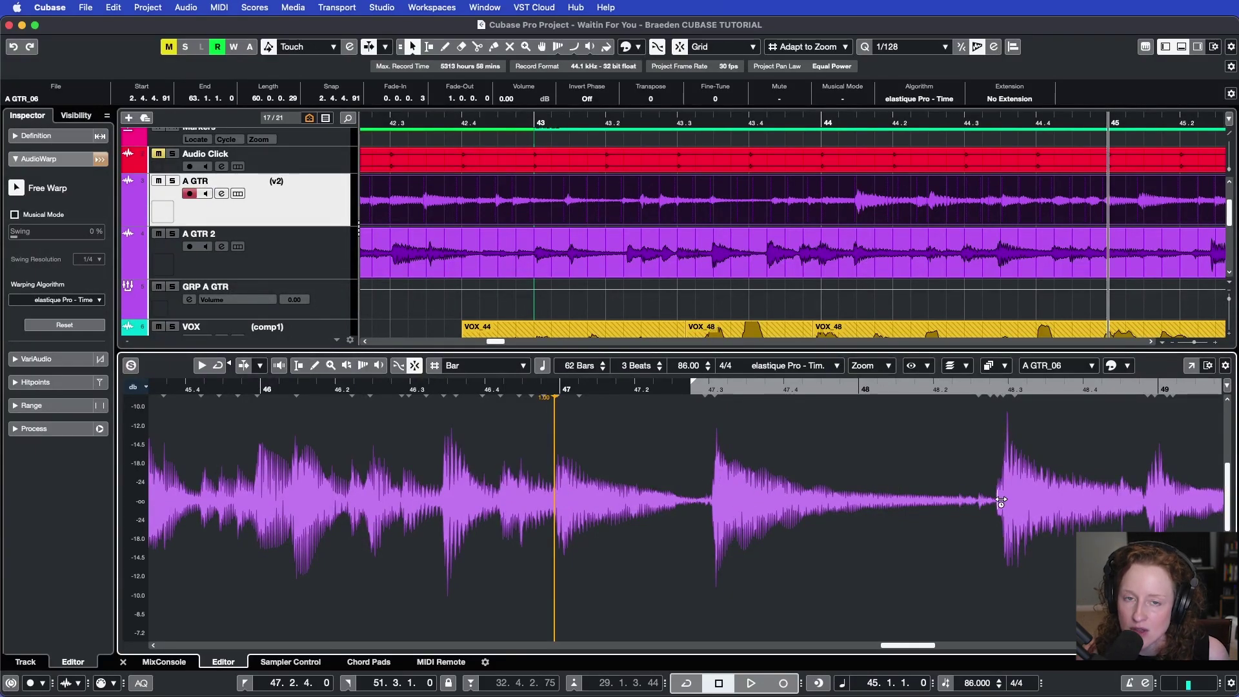
scroll(1000, 501, up, 5)
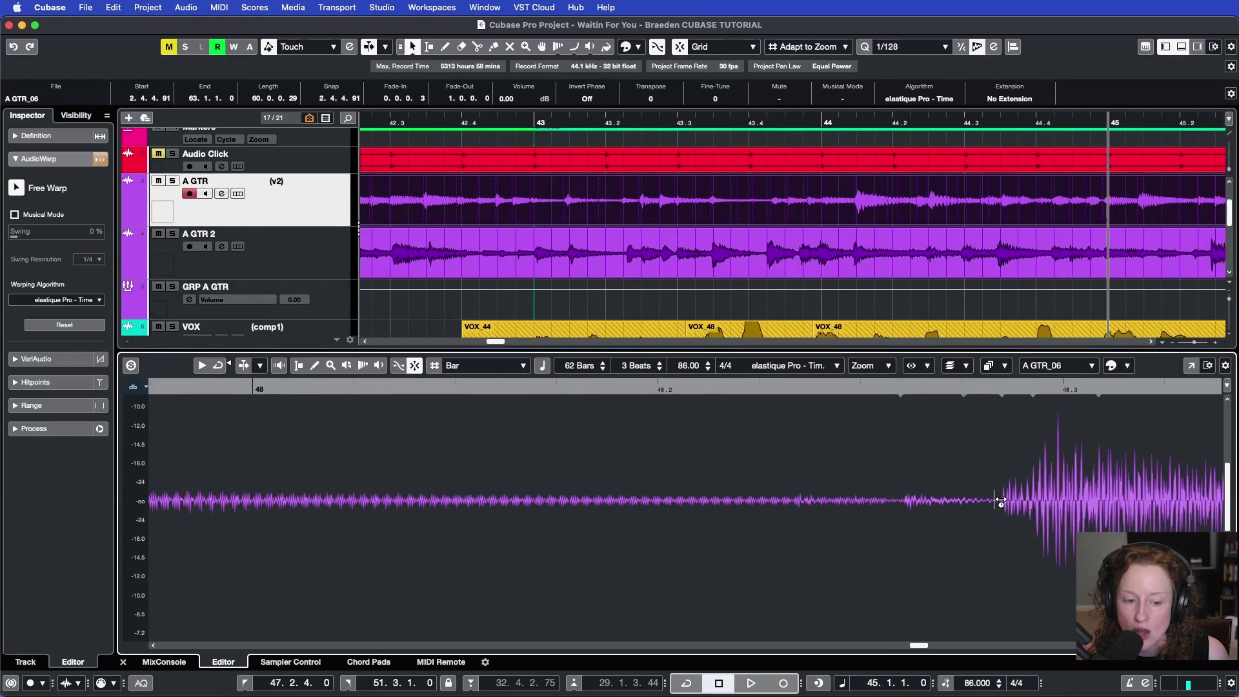
click(994, 502)
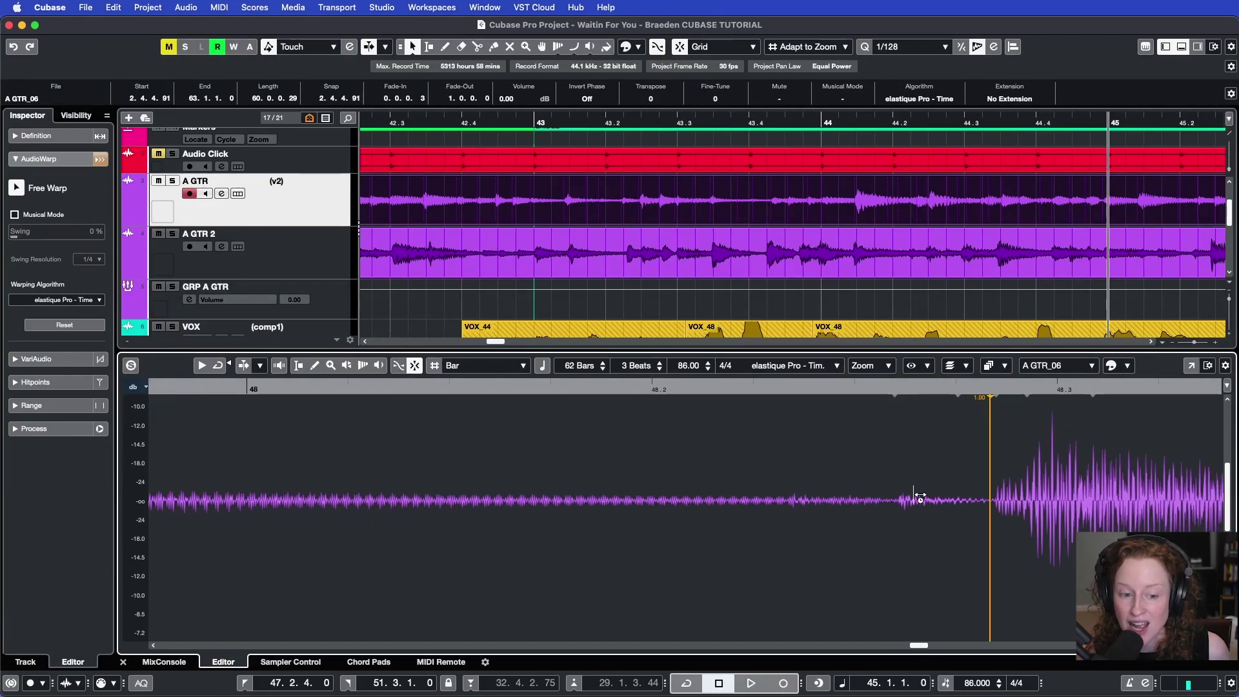
scroll(864, 489, down, 5)
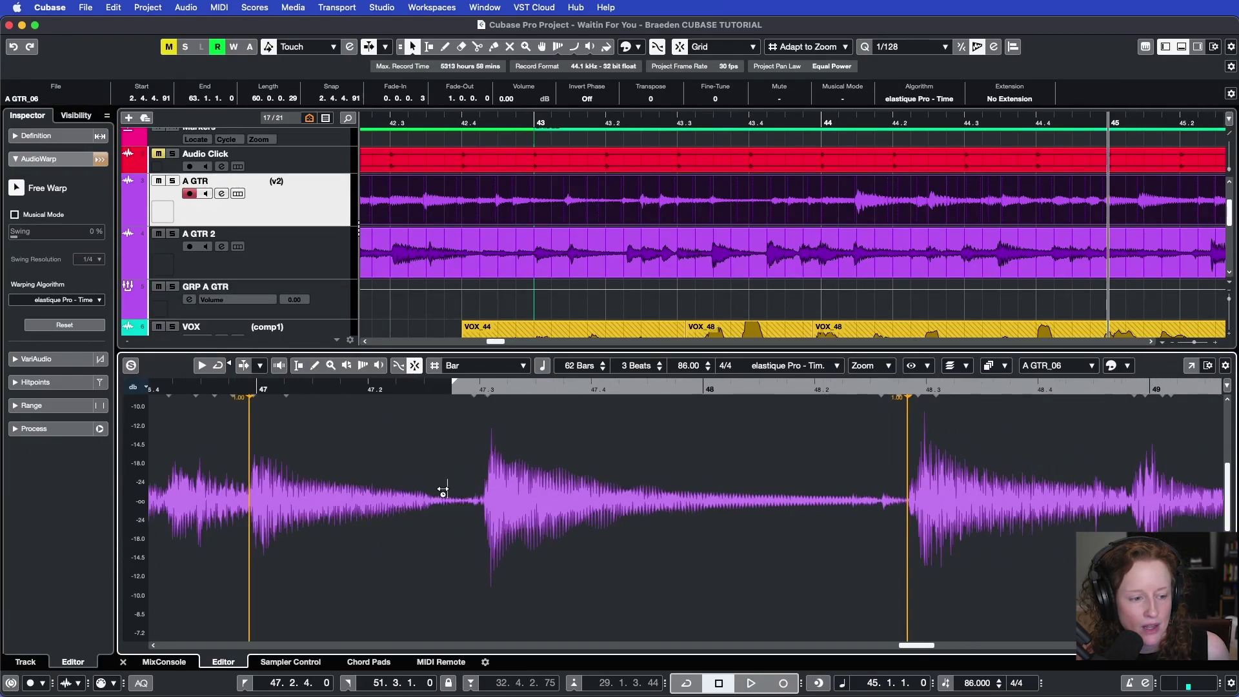
scroll(371, 501, left, 3)
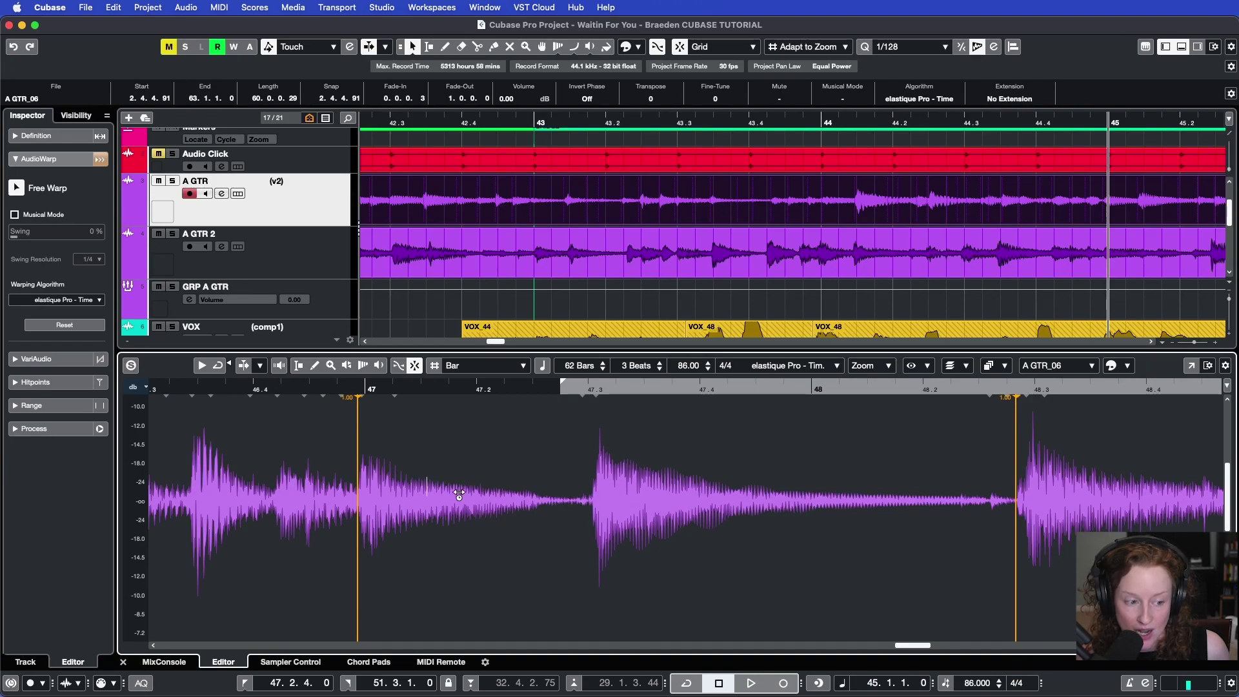
scroll(577, 521, up, 3)
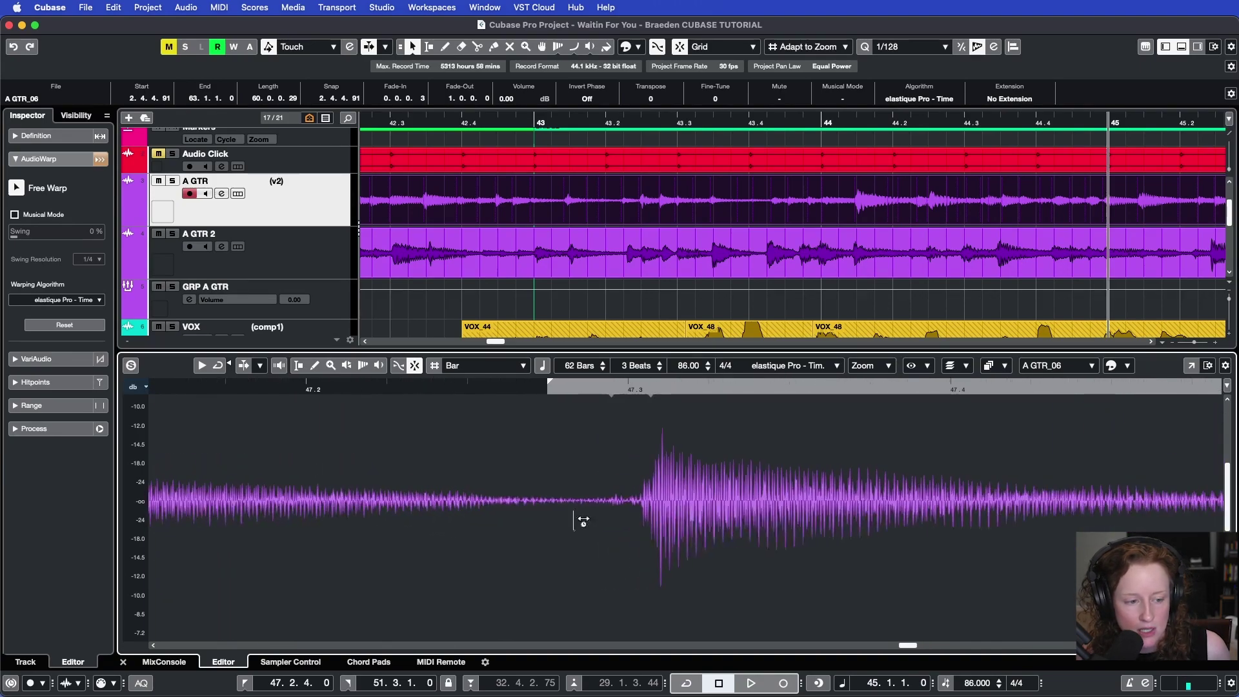
scroll(621, 508, up, 2)
click(657, 504)
Step: Drag the chord's warp marker earlier, undo the overshoot, and settle it at 47.2.4.90
drag(657, 504, 622, 505)
scroll(622, 505, down, 5)
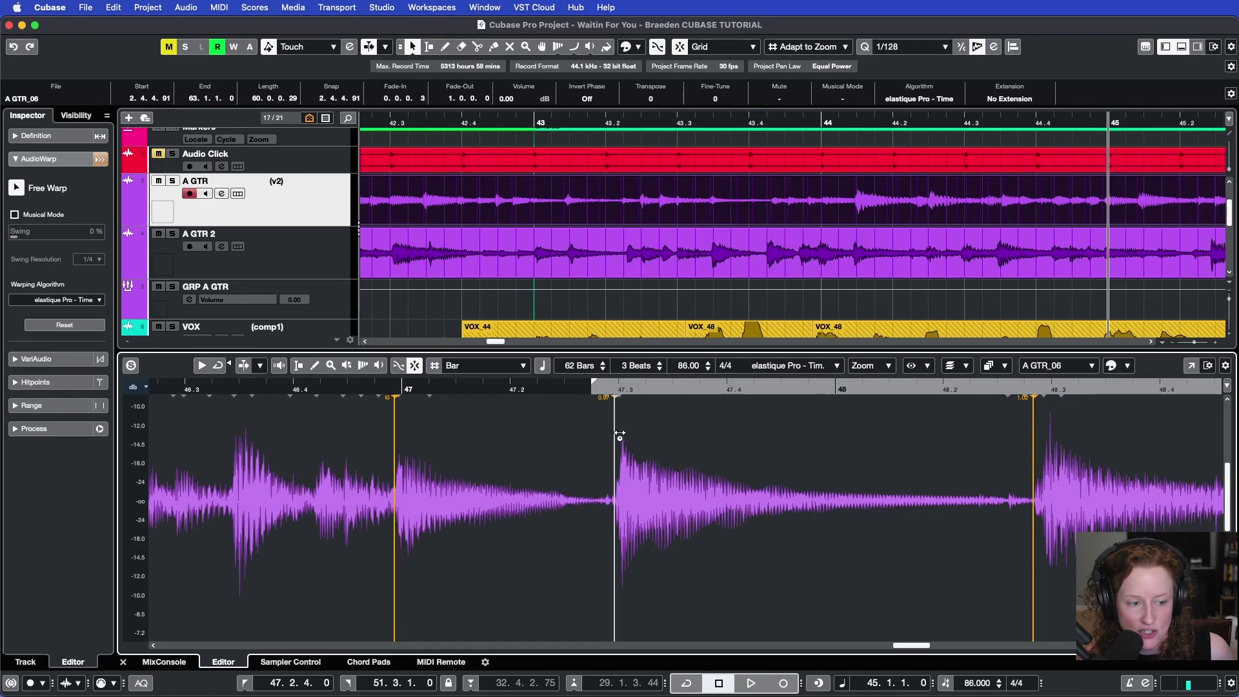
drag(614, 435, 541, 438)
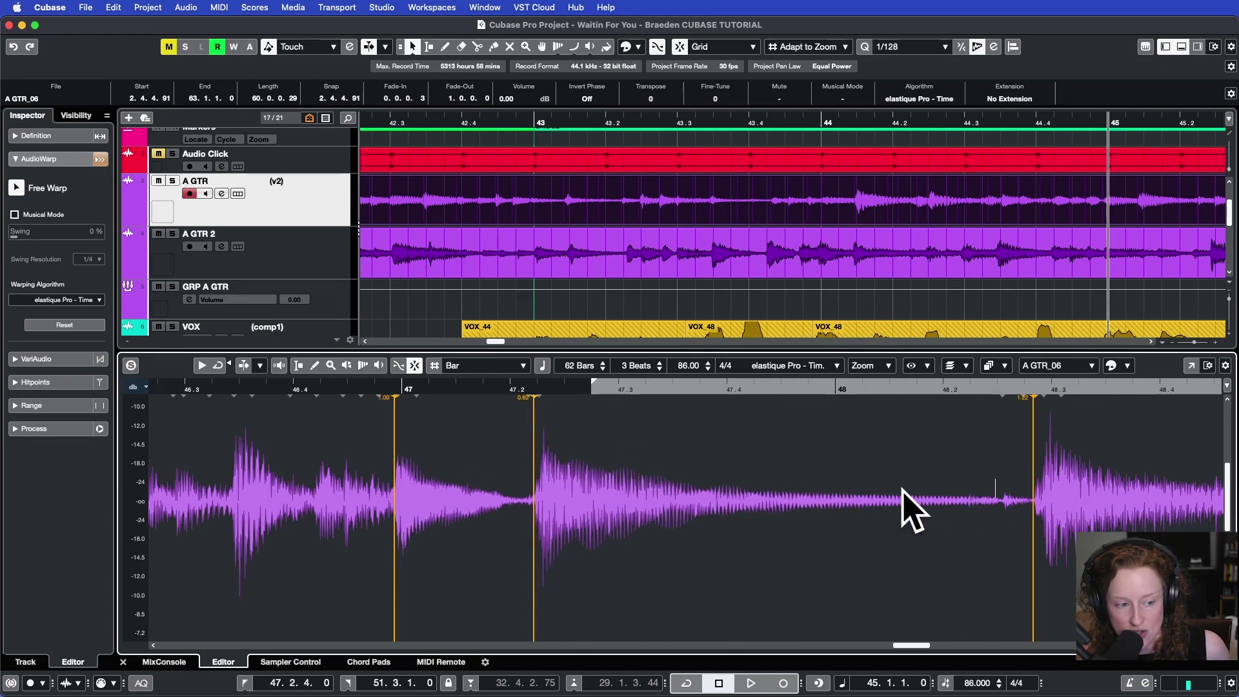
key(super+z)
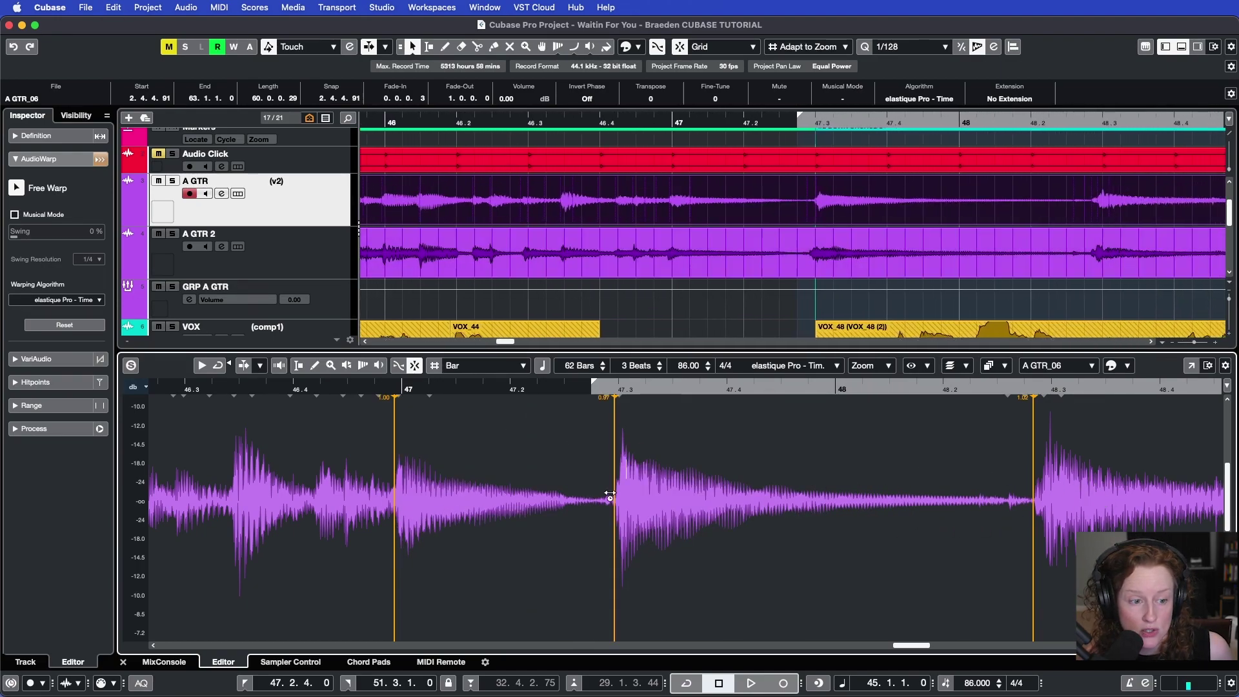
scroll(605, 496, up, 2)
scroll(608, 497, up, 2)
drag(653, 445, 641, 446)
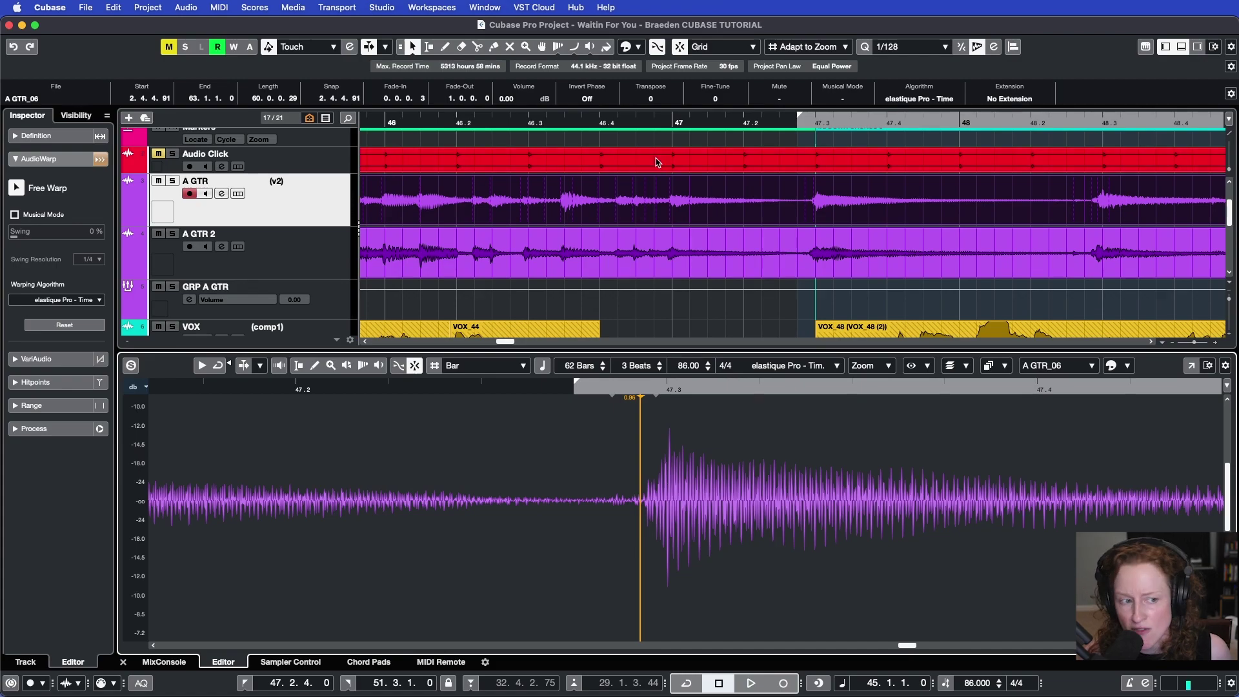
Step: Play the warped guitar from near bar 46 and stop after hearing the moved chord
click(459, 123)
key(g)
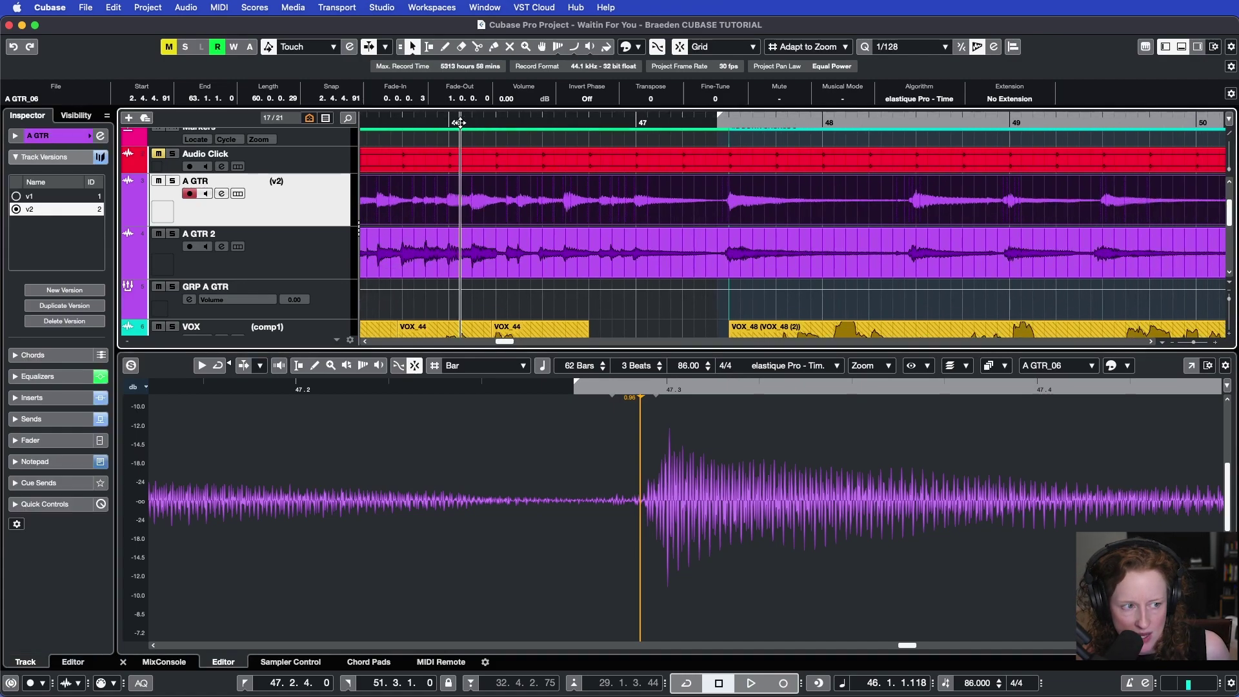
key(space)
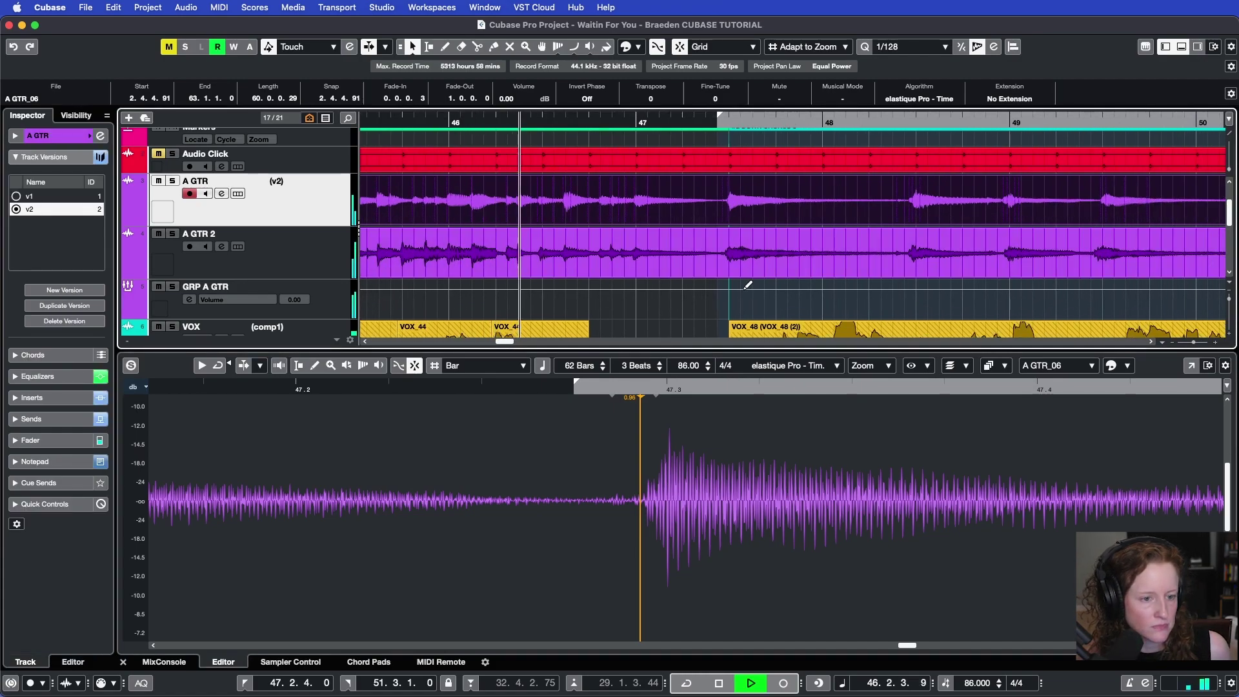
key(g)
key(h)
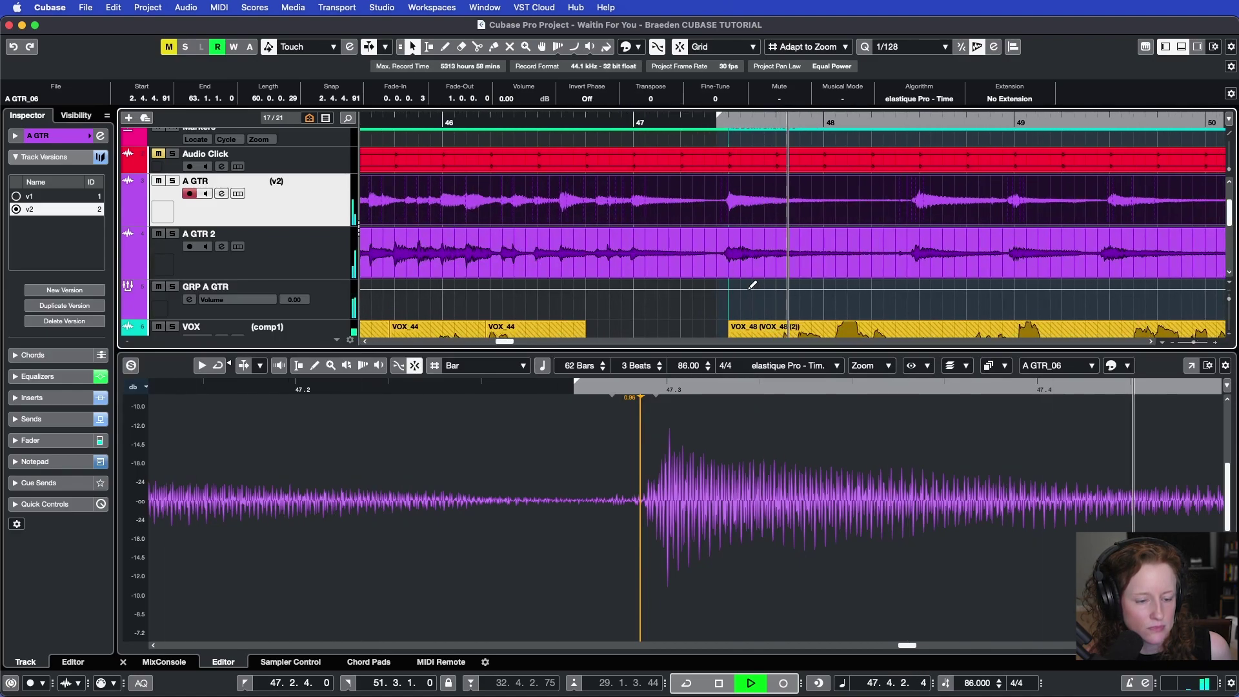
key(space)
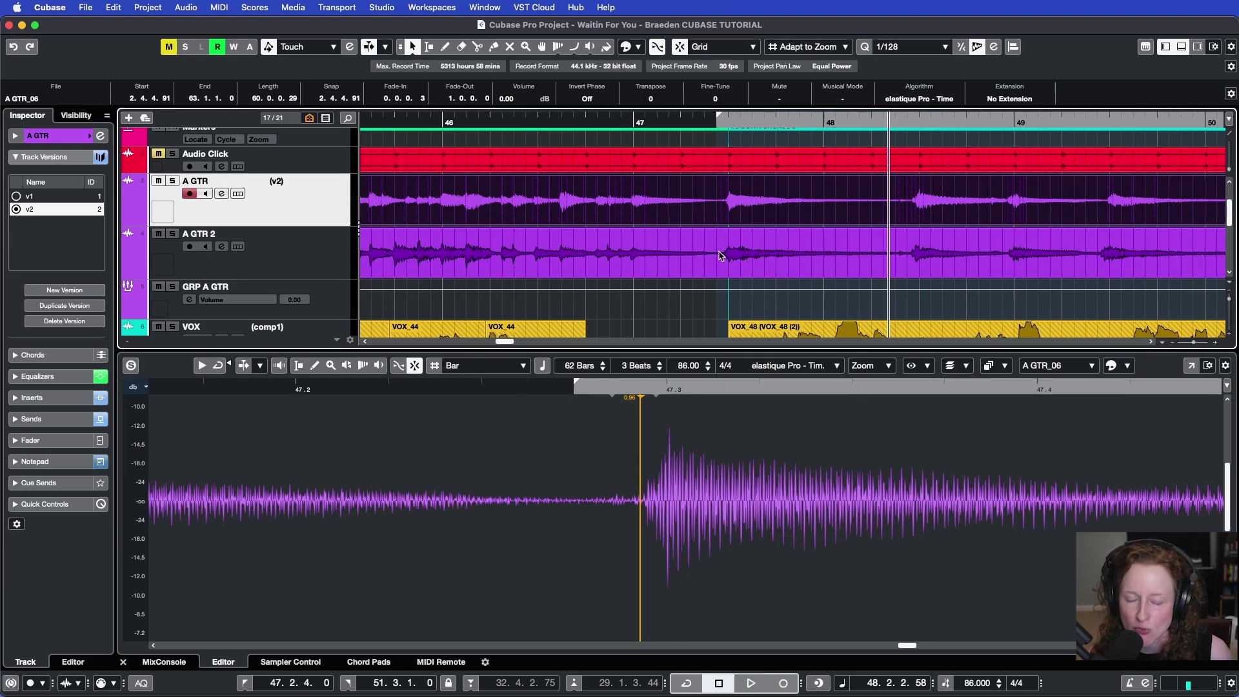
click(720, 256)
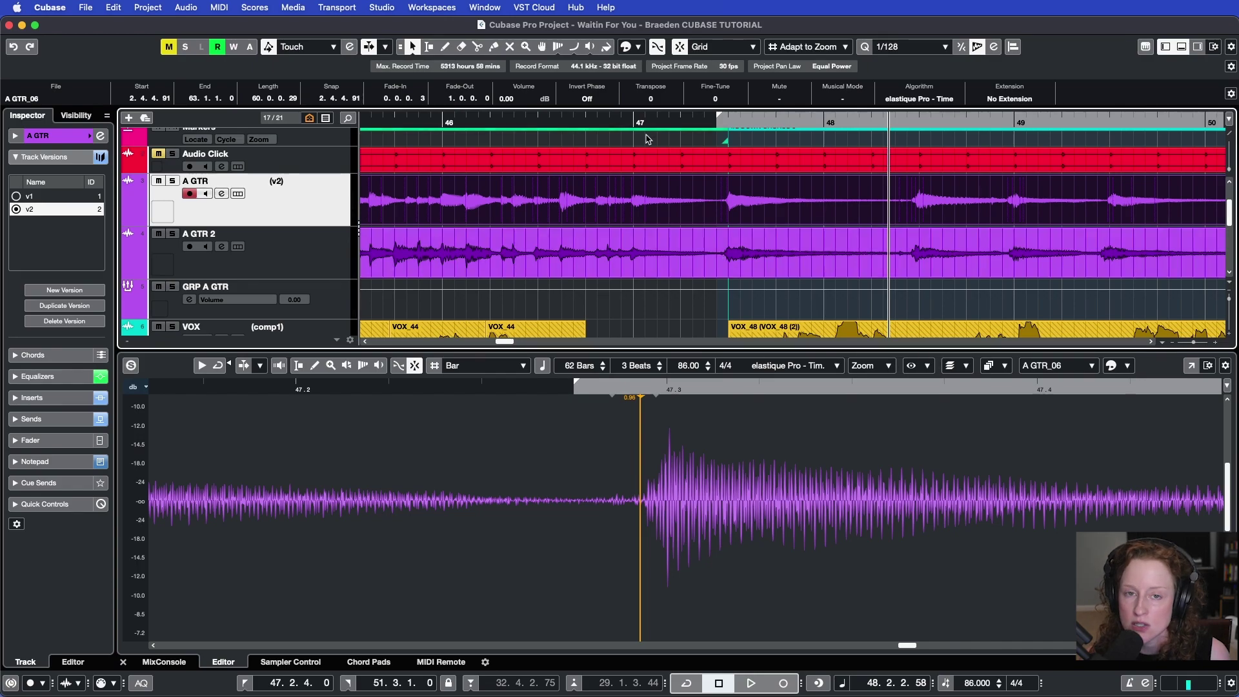